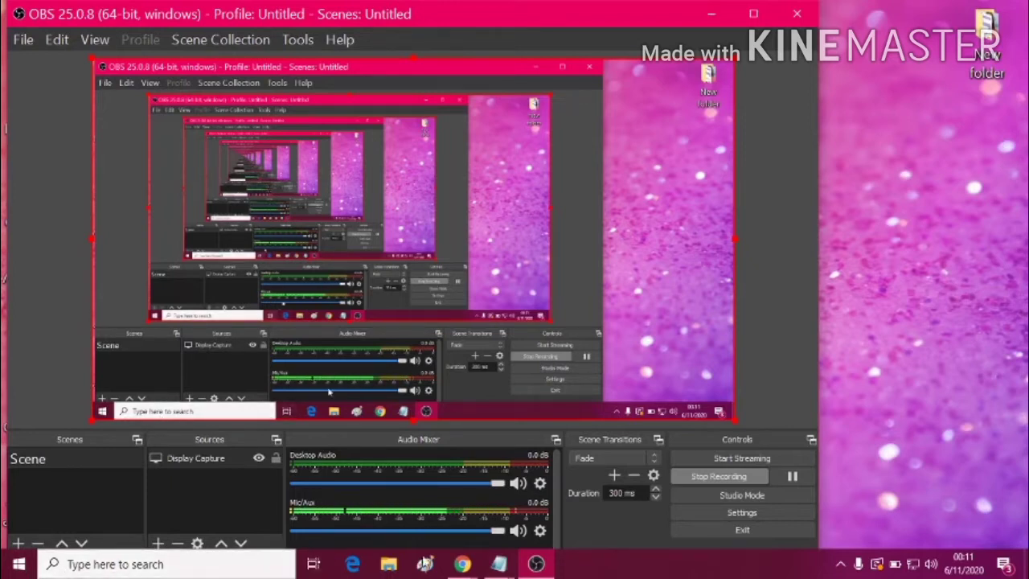
Step: Switch to the 51Talk window in Chrome and open the site's sign-in page
{"action": "mouse_move", "coordinate": [462, 563]}
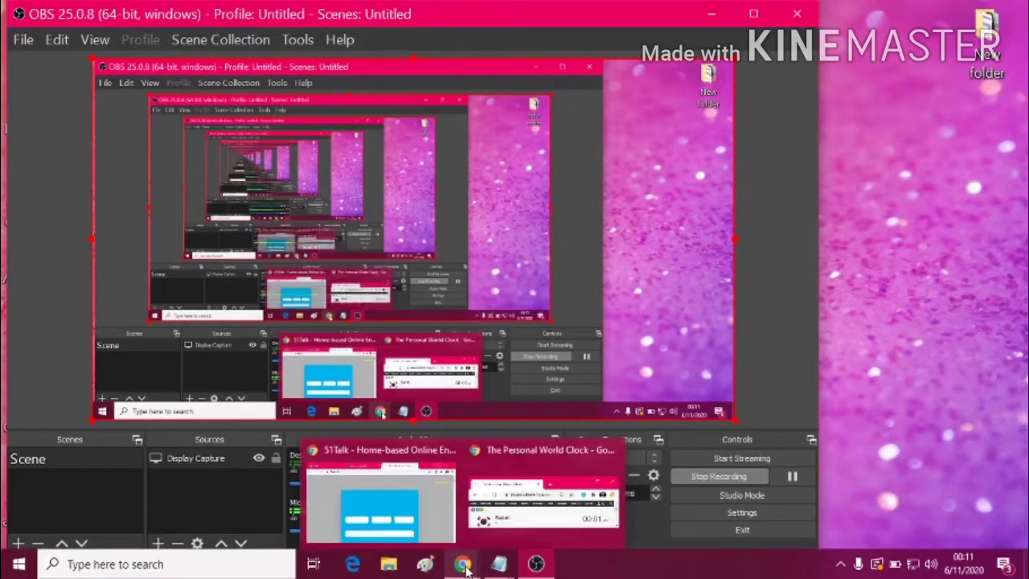
{"action": "left_click", "coordinate": [394, 465]}
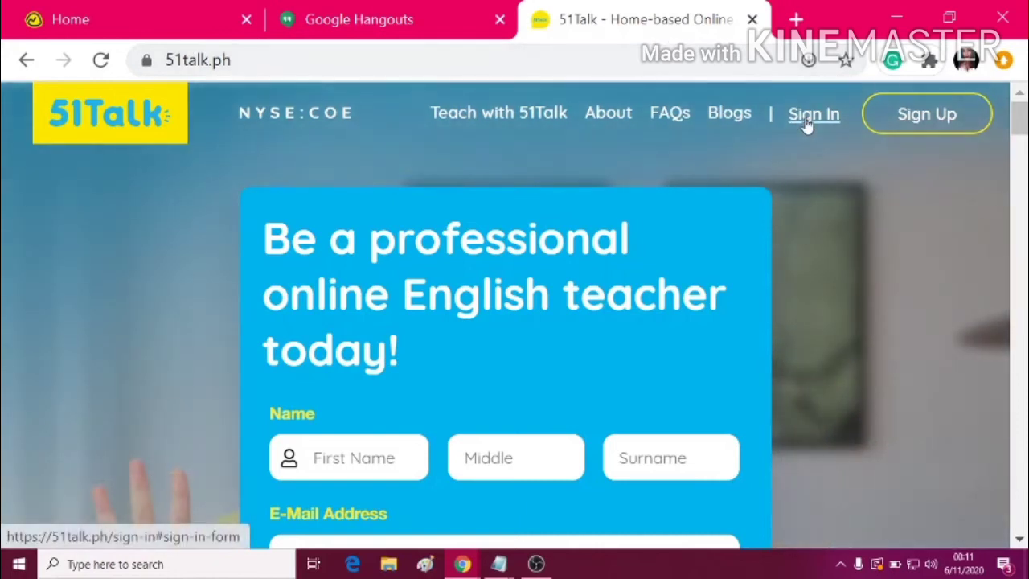
{"action": "left_click", "coordinate": [814, 119]}
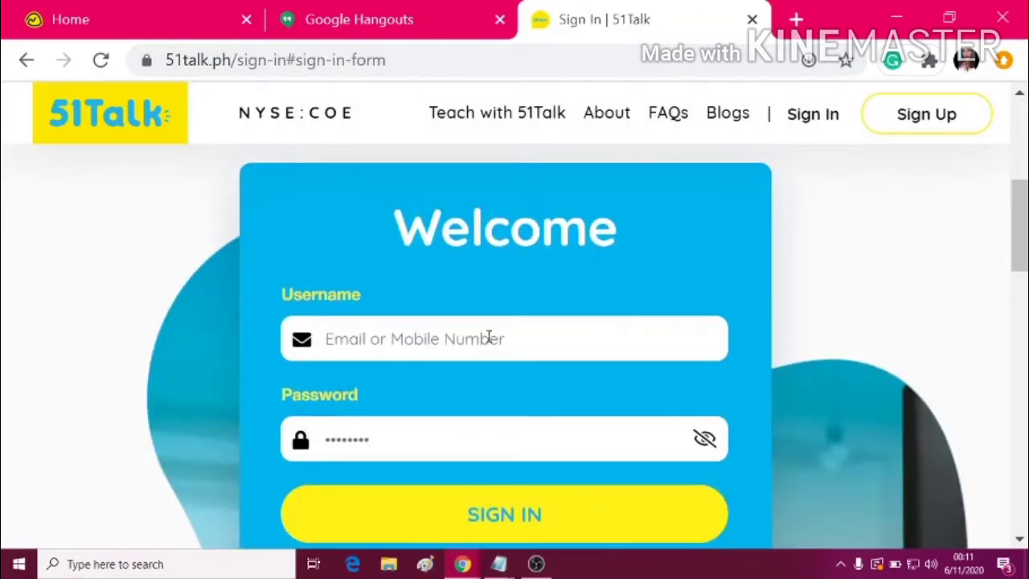
Step: Sign in to the teacher account with its e-mail and password, and dismiss the offer to save the password
{"action": "left_click", "coordinate": [488, 339]}
{"action": "type", "text": "che"}
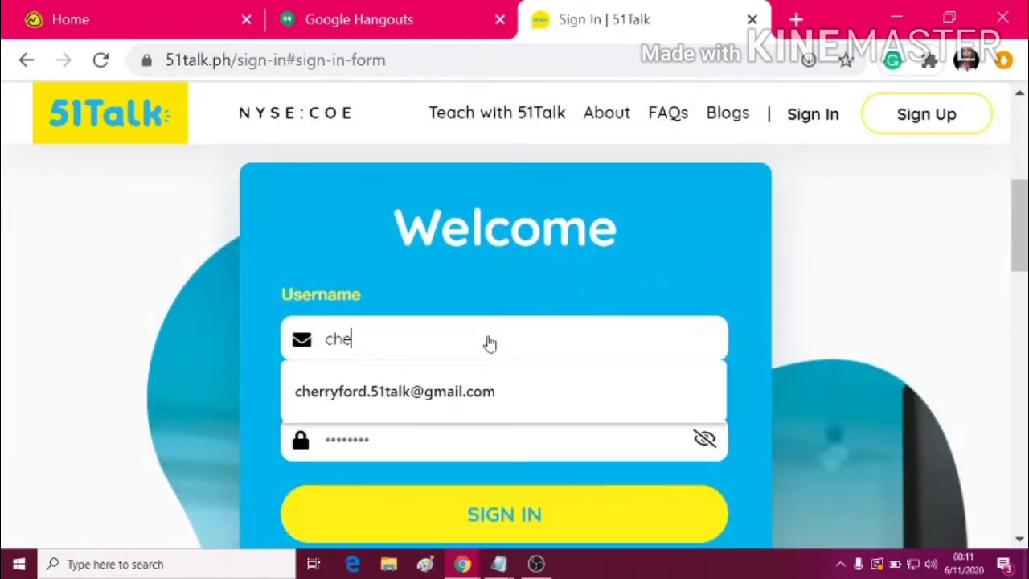
{"action": "left_click", "coordinate": [472, 393]}
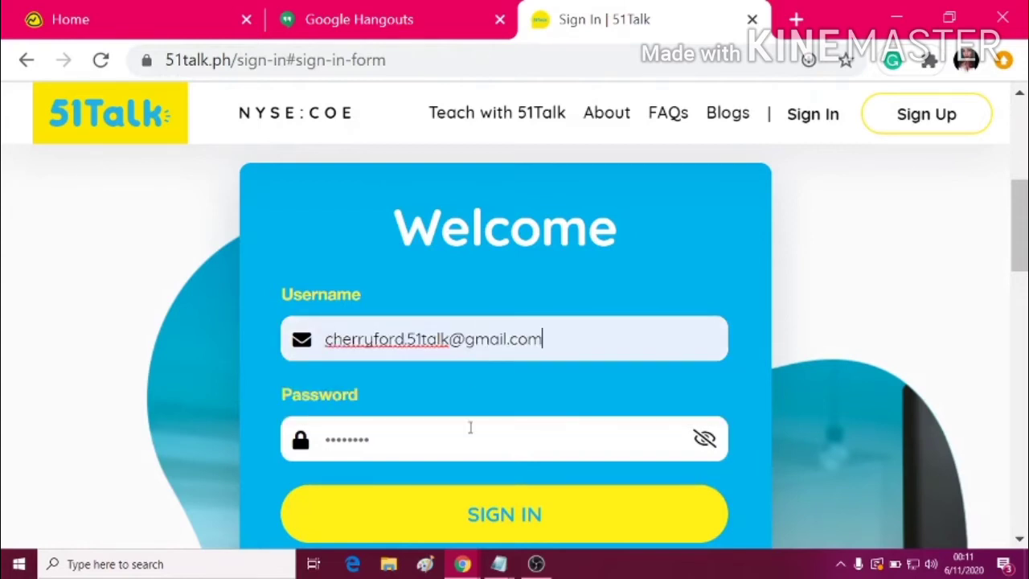
{"action": "left_click", "coordinate": [468, 444]}
{"action": "type", "text": "***"}
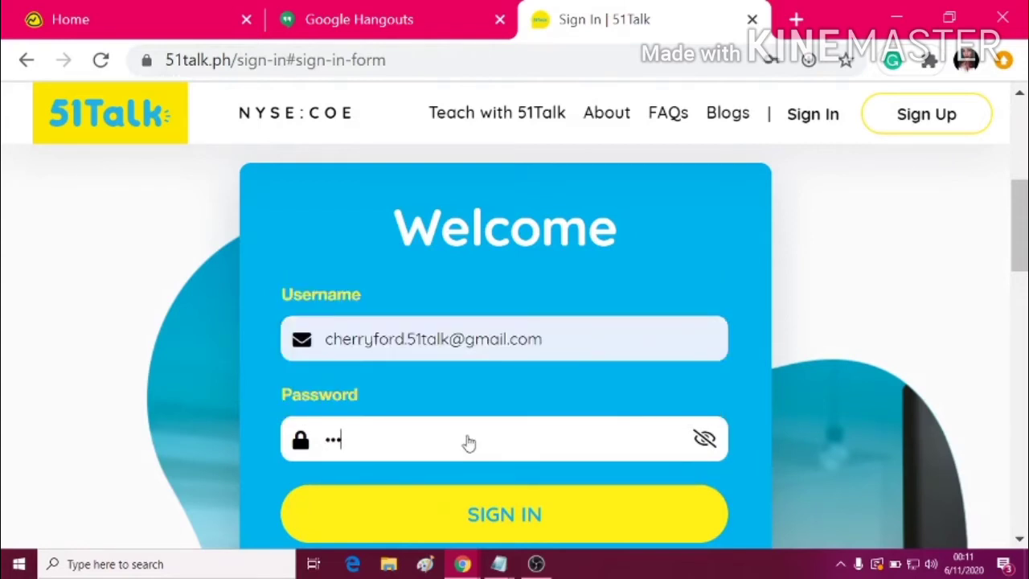
{"action": "left_click", "coordinate": [487, 527]}
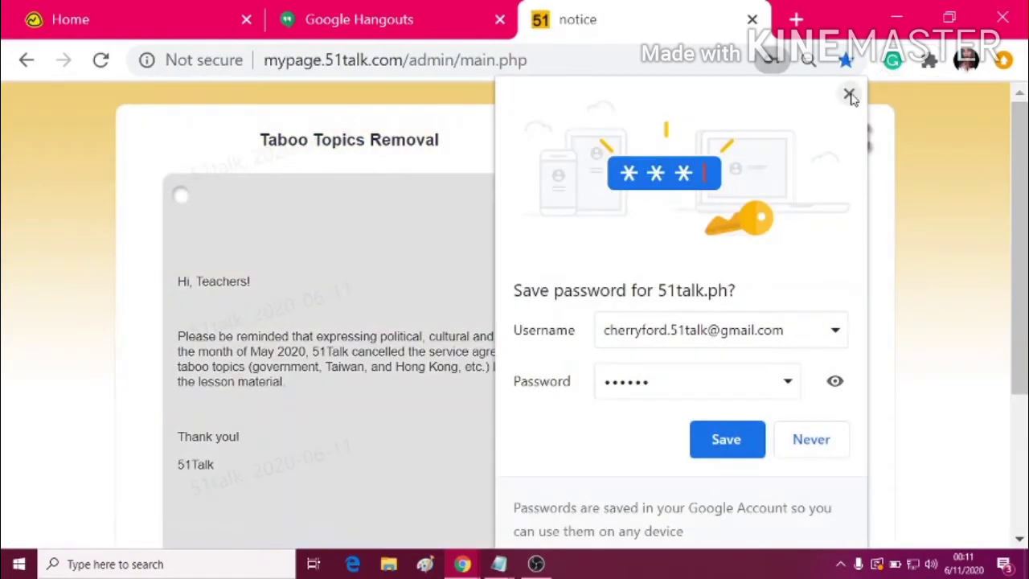
{"action": "left_click", "coordinate": [845, 98]}
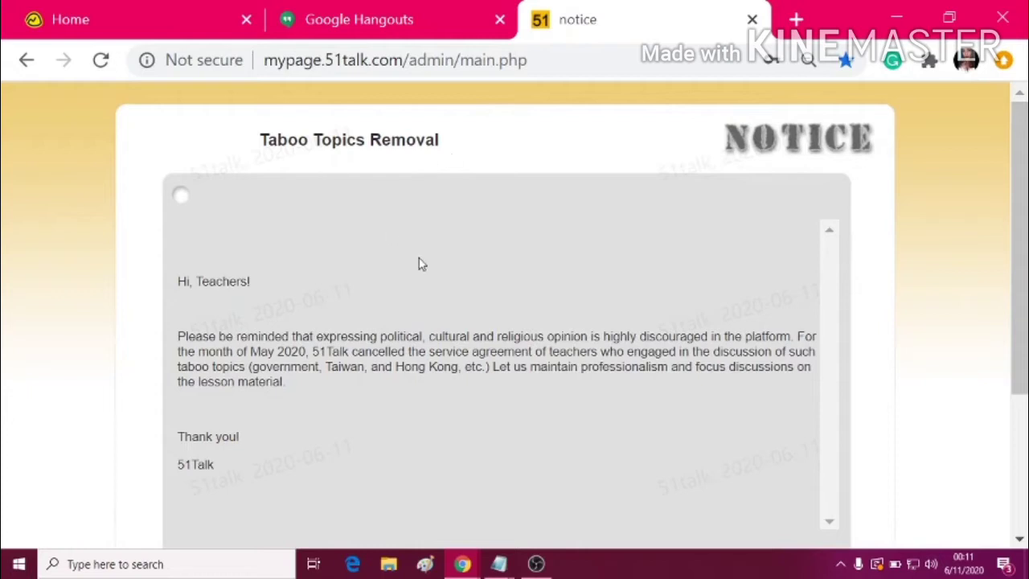
Step: Read through the Taboo Topics Removal notice and agree to it
{"action": "scroll", "coordinate": [462, 300], "scroll_direction": "down", "scroll_amount": 2}
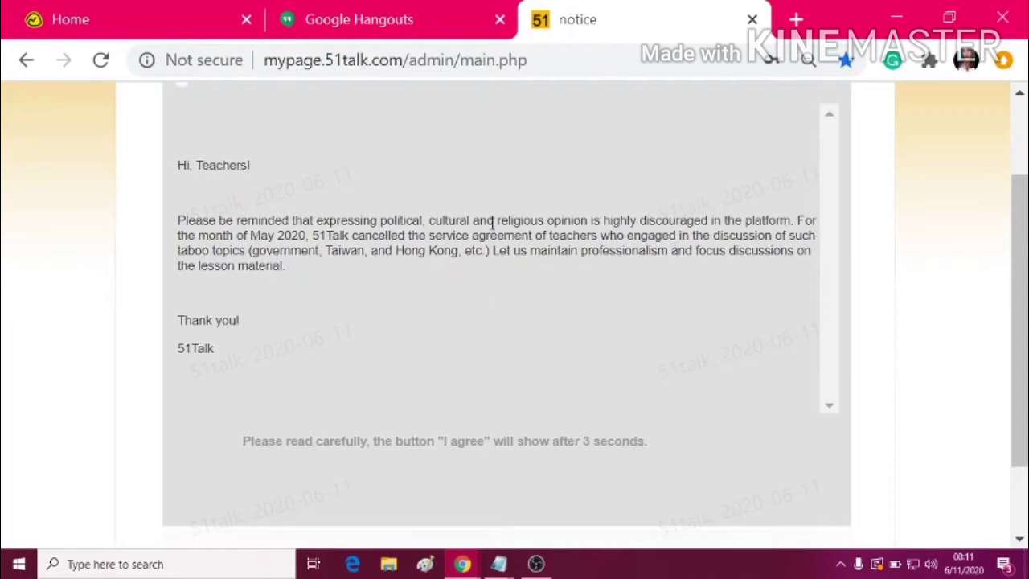
{"action": "scroll", "coordinate": [492, 225], "scroll_direction": "up", "scroll_amount": 3}
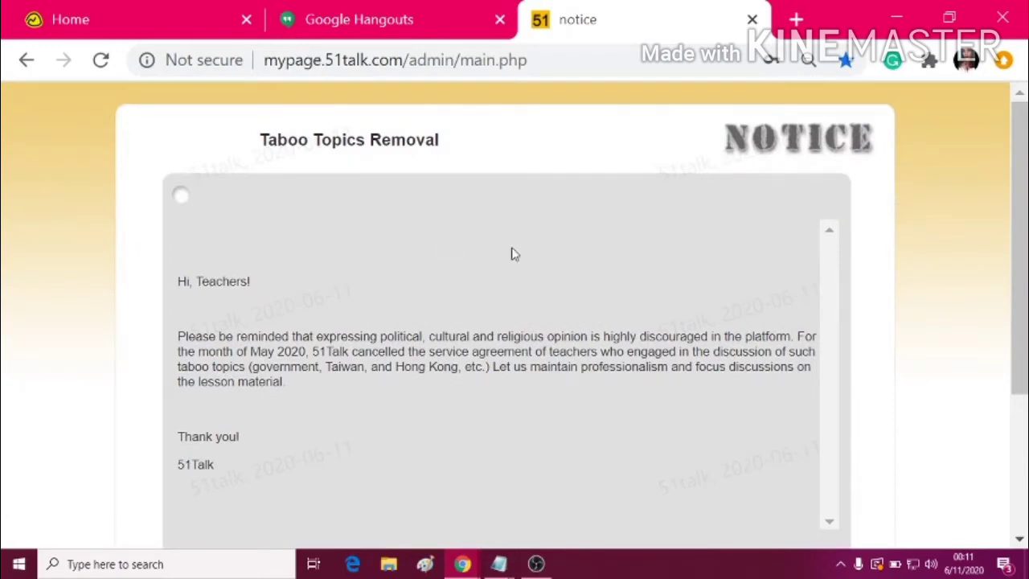
{"action": "scroll", "coordinate": [514, 254], "scroll_direction": "down", "scroll_amount": 3}
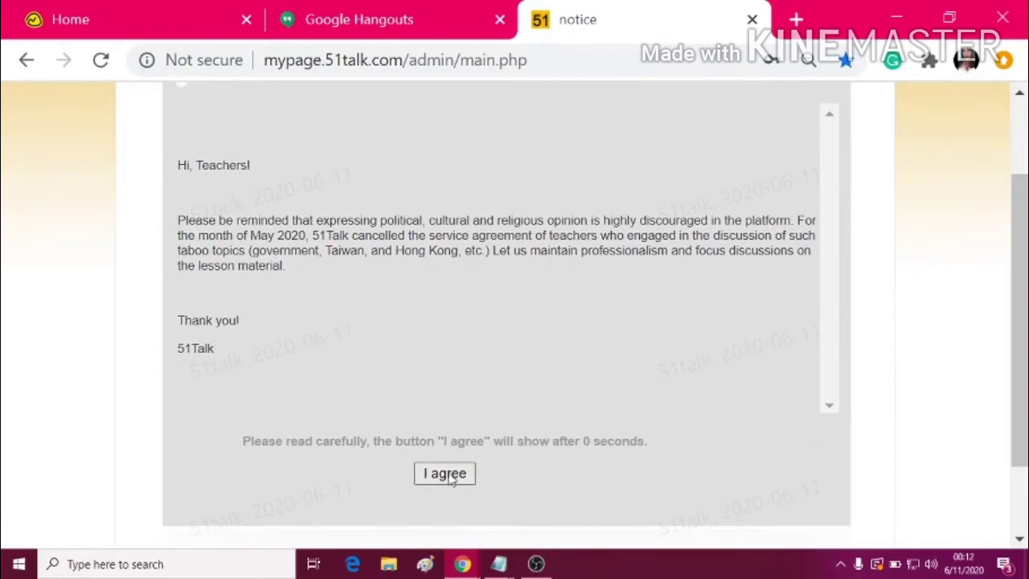
{"action": "left_click", "coordinate": [451, 475]}
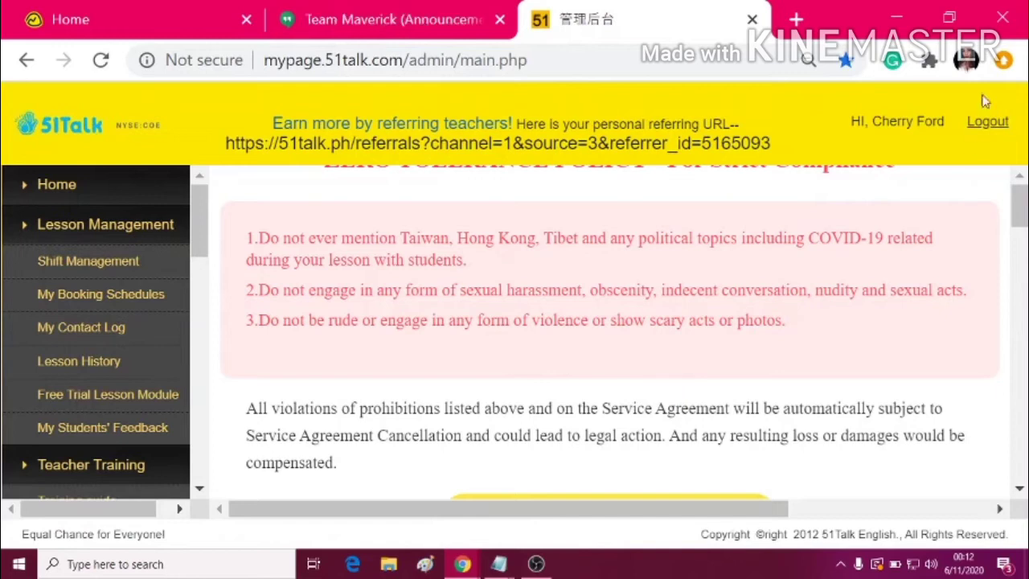
Step: Reduce the page zoom to 67% and agree to the Zero Tolerance Policy
{"action": "left_click", "coordinate": [1002, 70]}
{"action": "left_click", "coordinate": [809, 294]}
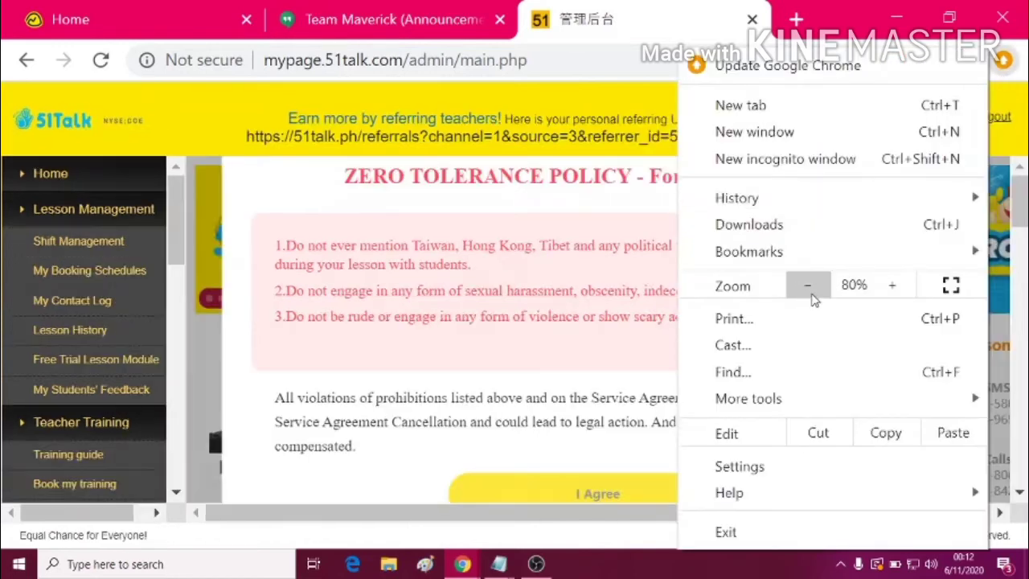
{"action": "left_click", "coordinate": [808, 286]}
{"action": "left_click", "coordinate": [808, 286]}
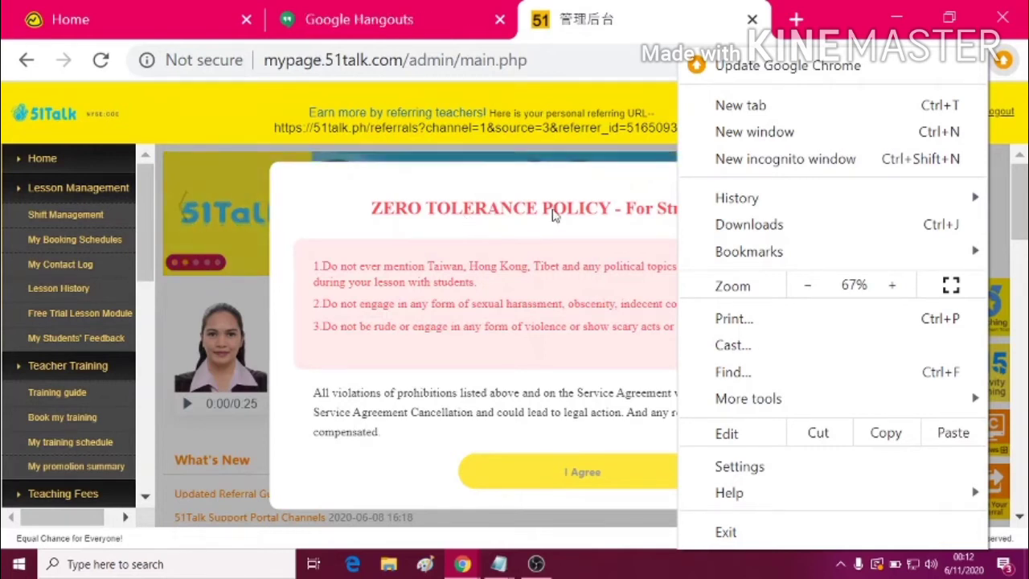
{"action": "left_click", "coordinate": [1005, 62]}
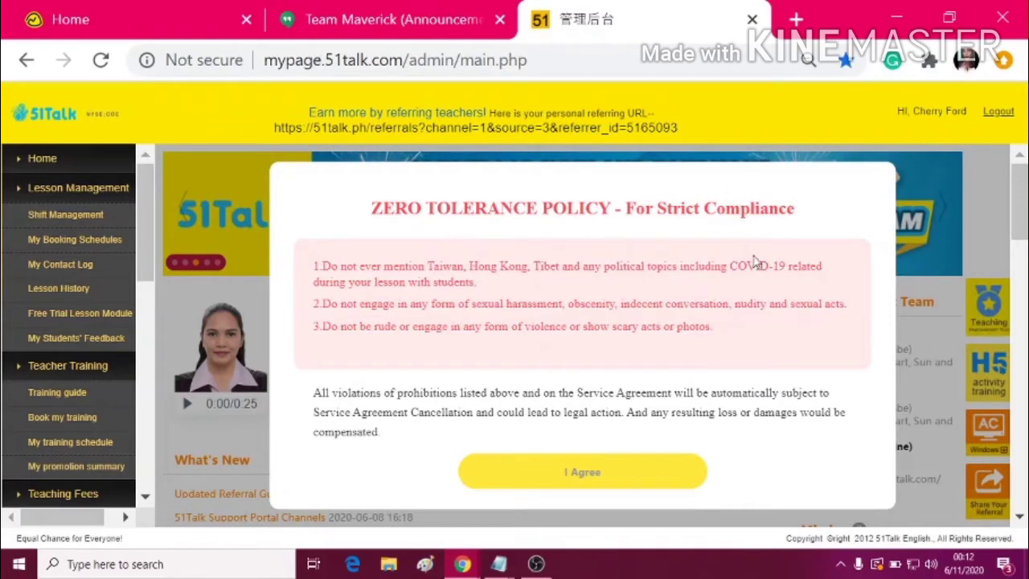
{"action": "left_click", "coordinate": [616, 473]}
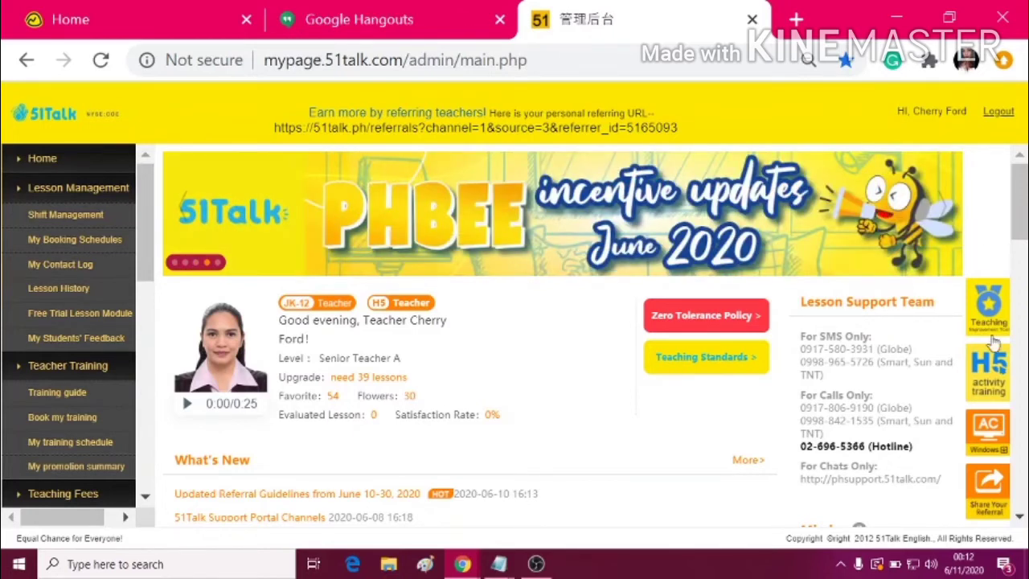
Step: Download the Windows AC installer 51Talk-AC.2.34.2.3 to the Desktop and launch it
{"action": "left_click", "coordinate": [992, 456]}
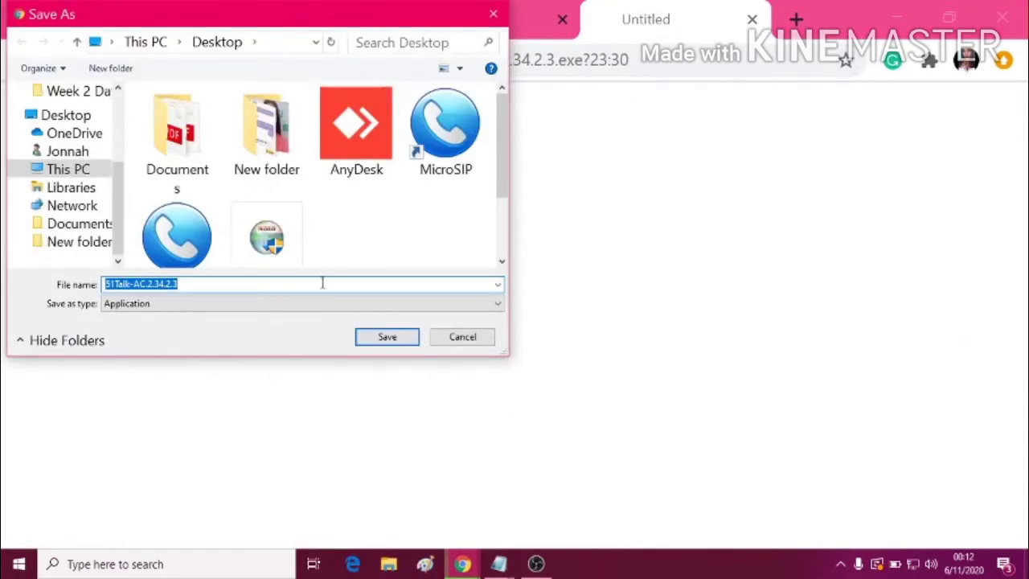
{"action": "left_click", "coordinate": [386, 338]}
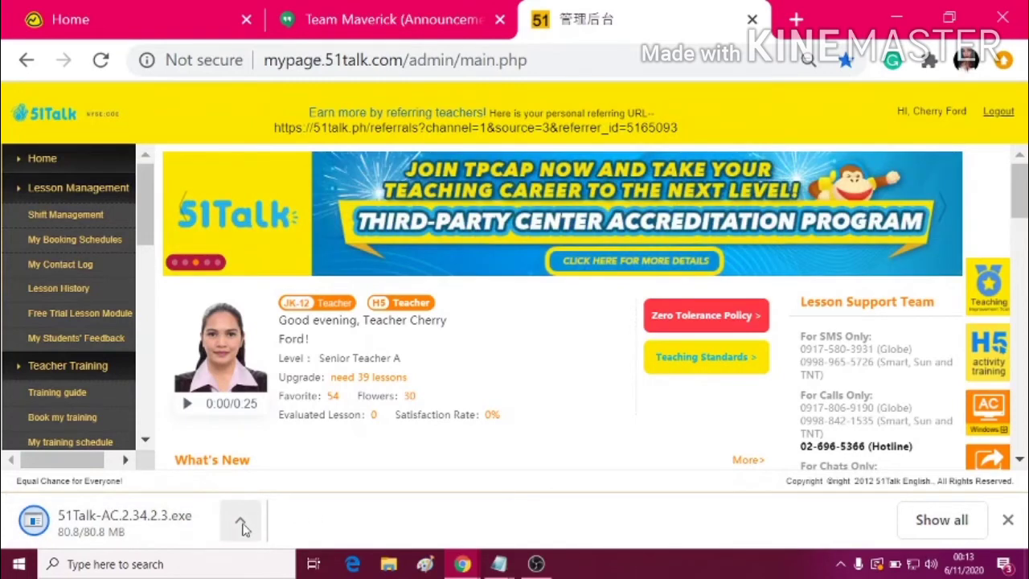
{"action": "left_click", "coordinate": [242, 525]}
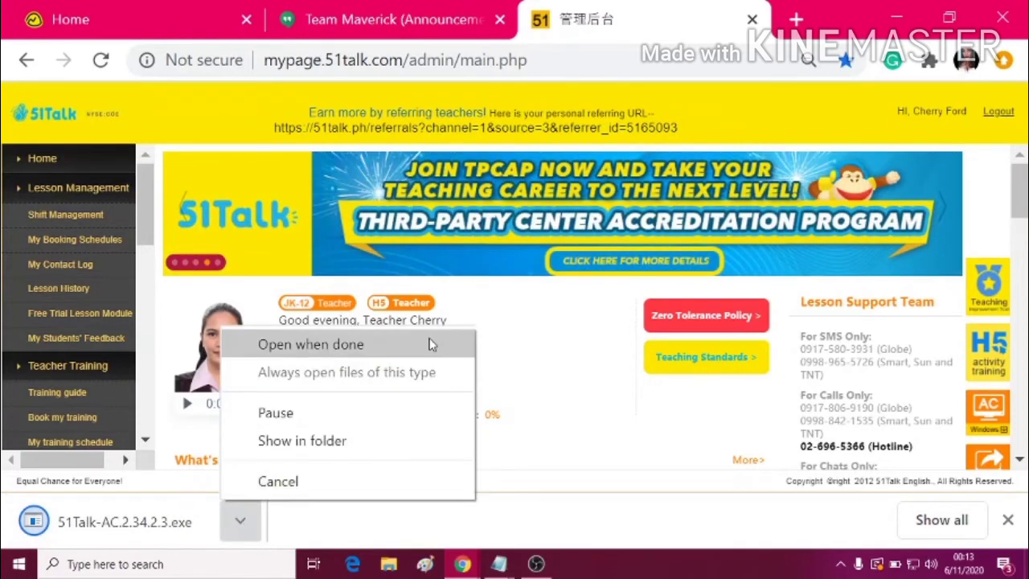
{"action": "left_click", "coordinate": [240, 521]}
{"action": "left_click", "coordinate": [257, 383]}
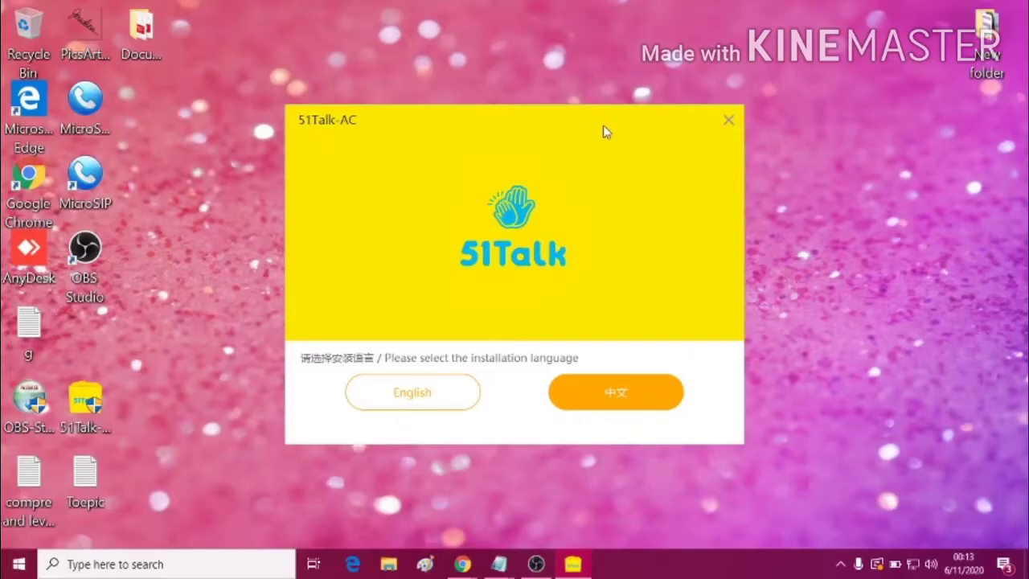
Step: Install 51Talk-AC in English with Quick Installation and start the installed program
{"action": "left_click", "coordinate": [409, 396]}
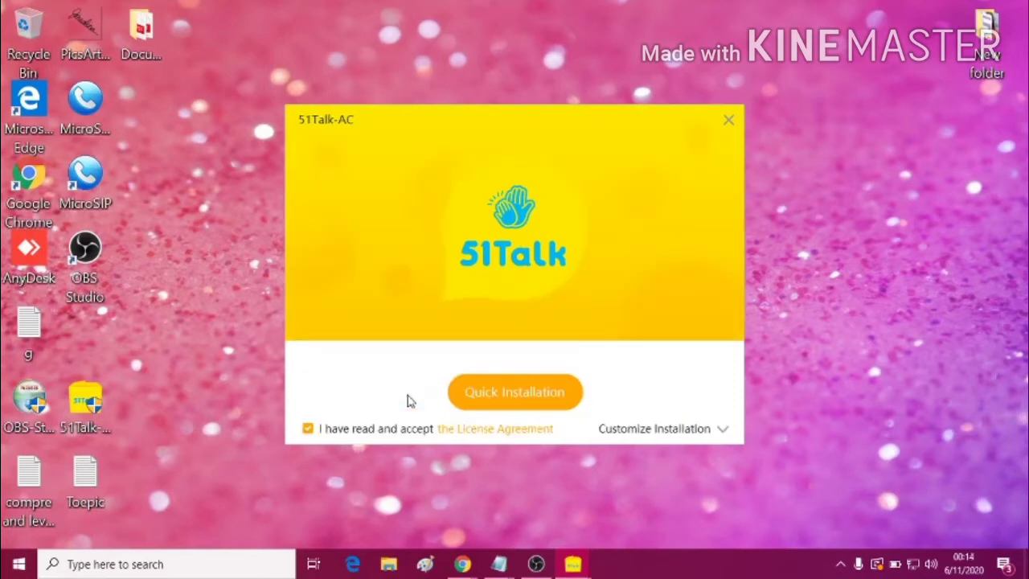
{"action": "left_click", "coordinate": [515, 394]}
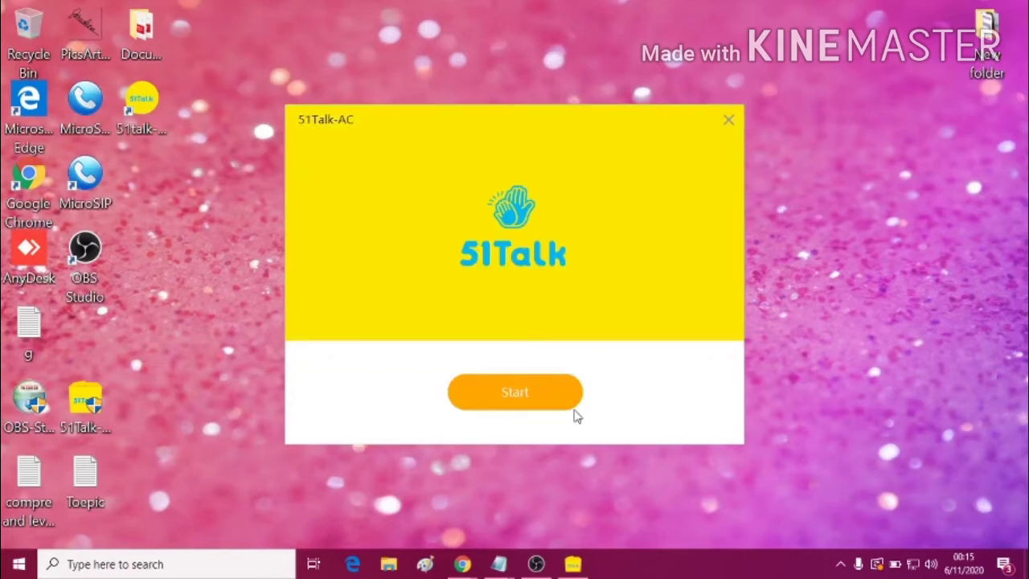
{"action": "left_click", "coordinate": [539, 394]}
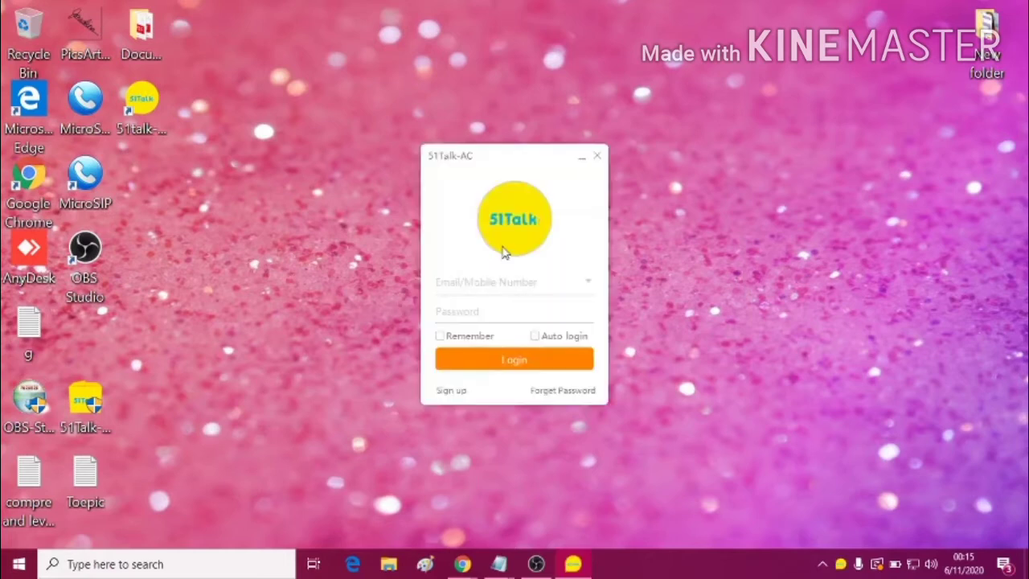
Step: Log in to 51Talk-AC with the teacher's account e-mail and password
{"action": "left_click", "coordinate": [497, 281]}
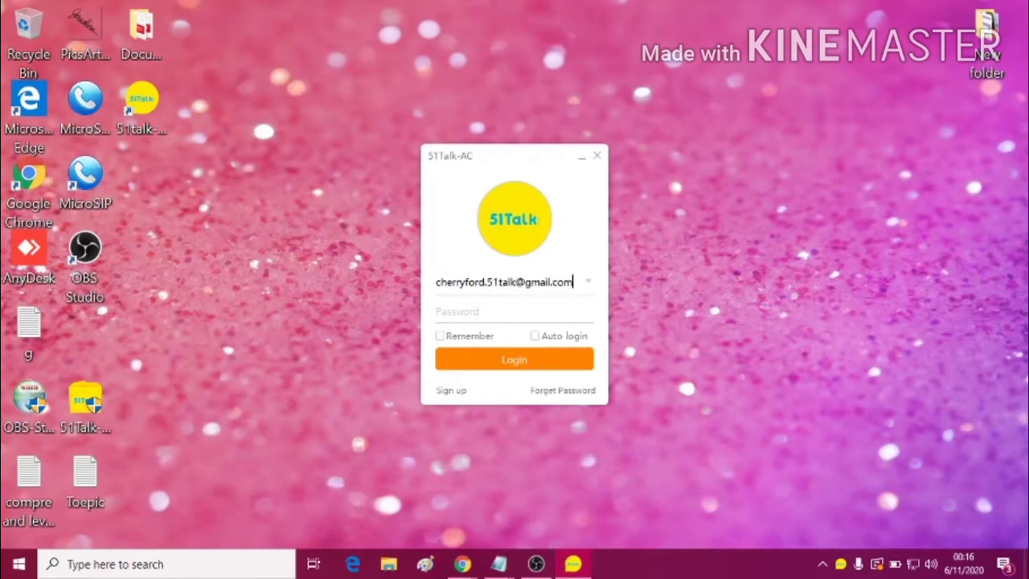
{"action": "key", "text": "Tab"}
{"action": "type", "text": "***"}
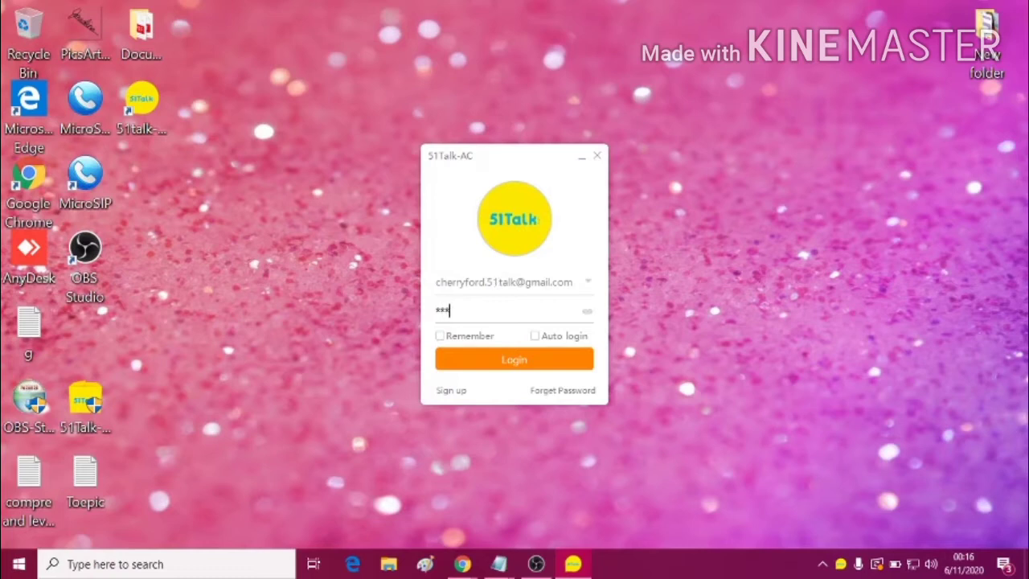
{"action": "left_click", "coordinate": [521, 367]}
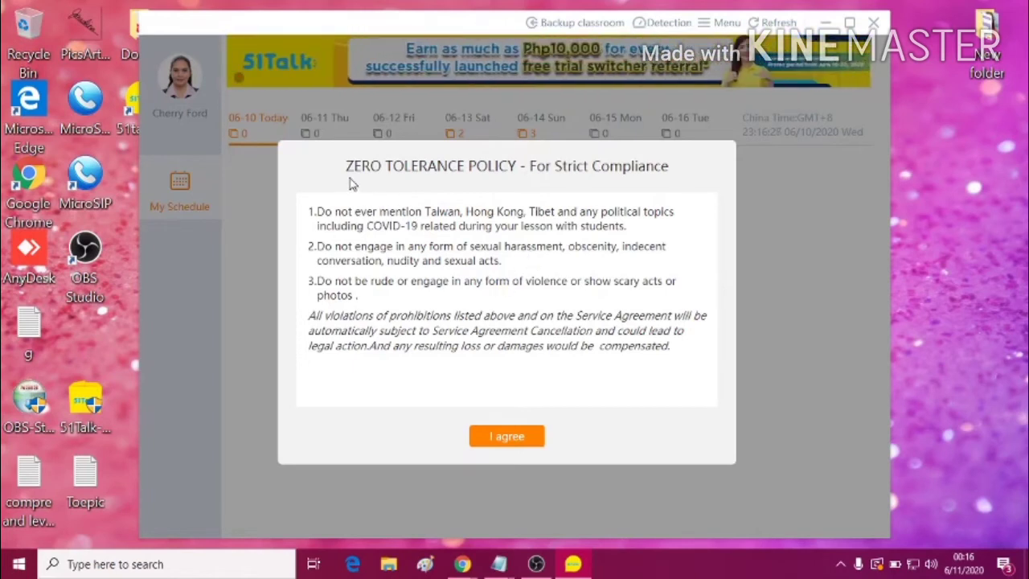
Step: Agree to the Zero Tolerance Policy and complete the facial recognition with a captured face photo
{"action": "left_click_drag", "start_coordinate": [347, 173], "coordinate": [522, 165]}
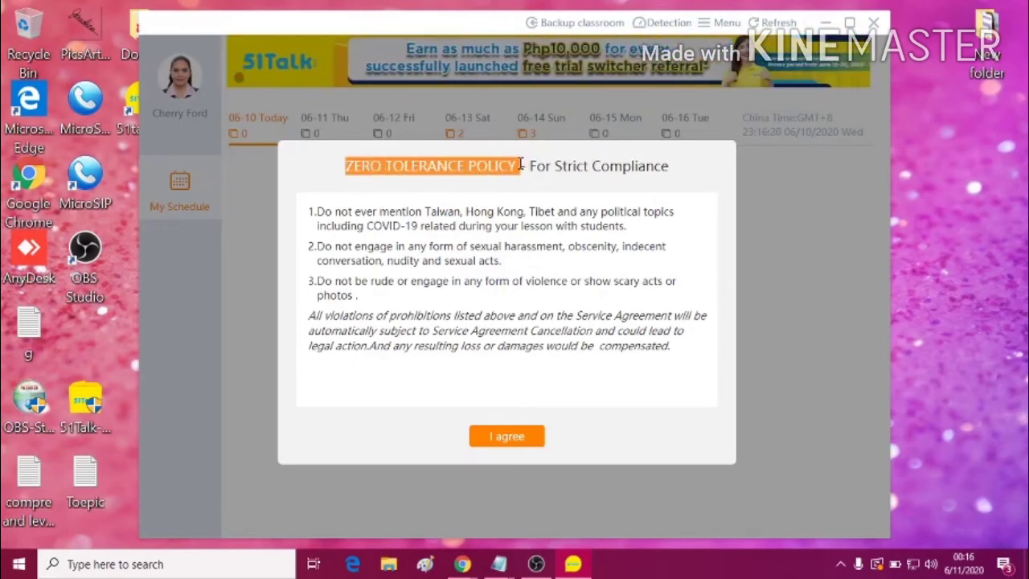
{"action": "left_click", "coordinate": [500, 437]}
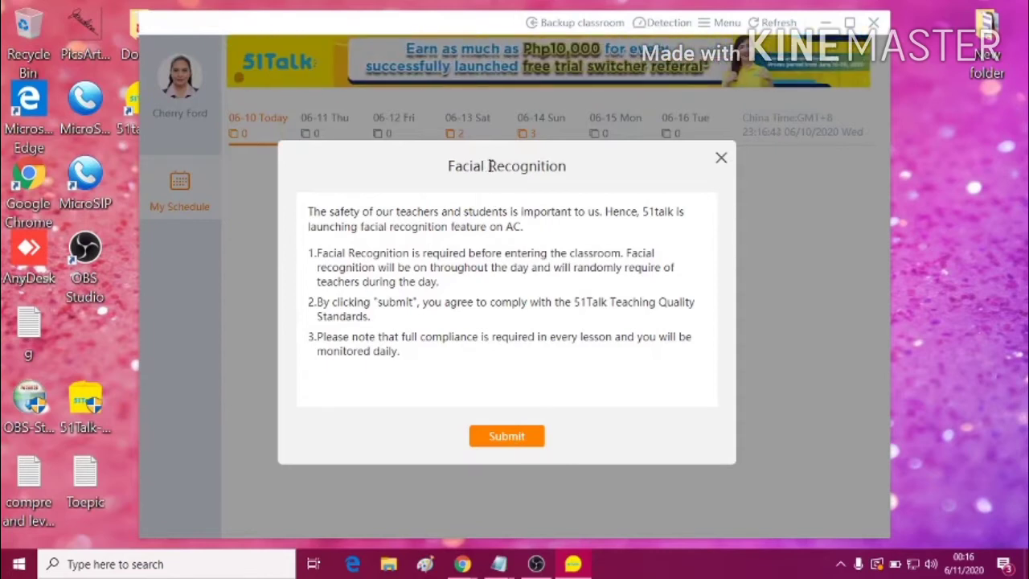
{"action": "left_click", "coordinate": [519, 441]}
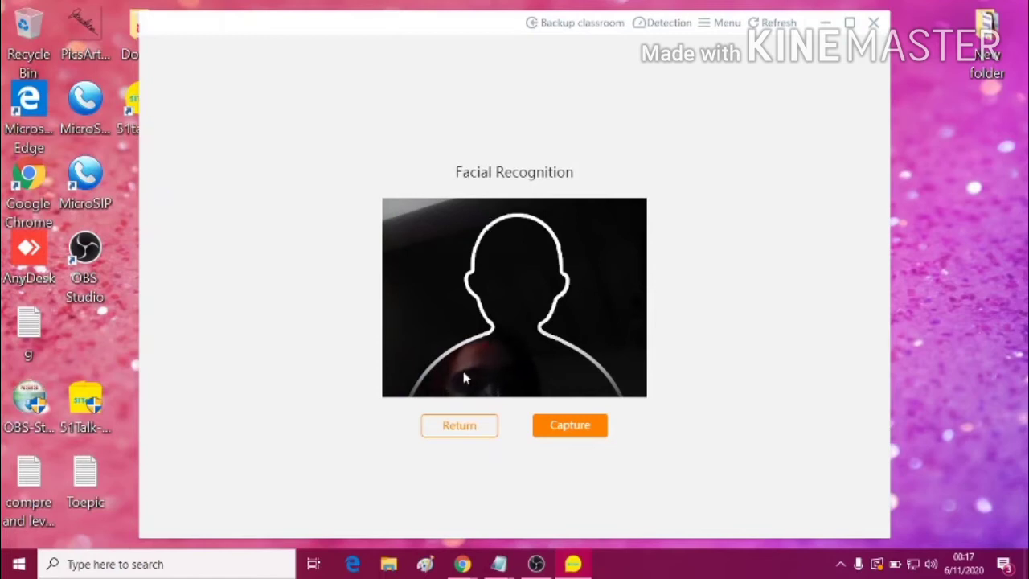
{"action": "left_click", "coordinate": [557, 436]}
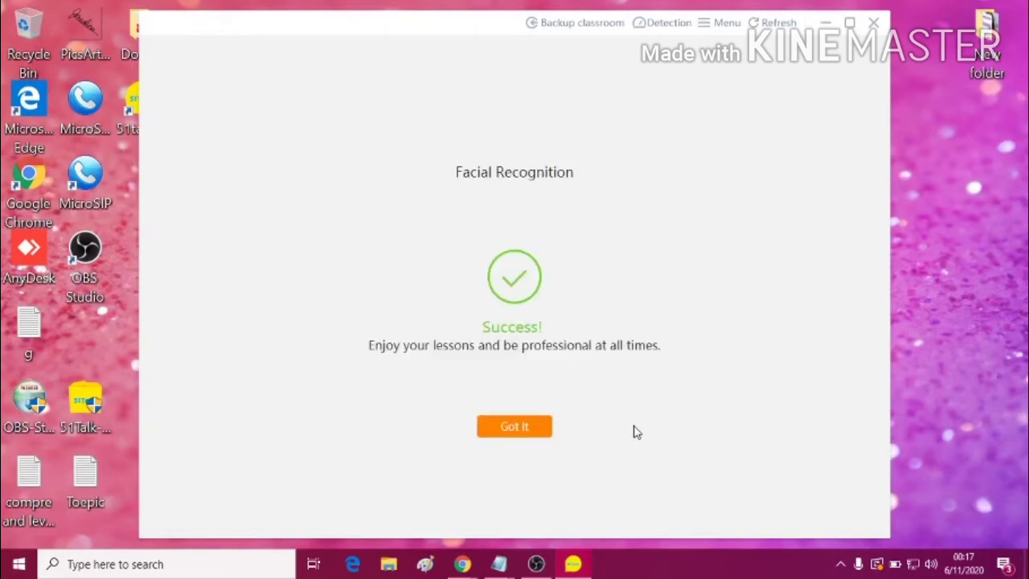
{"action": "left_click", "coordinate": [499, 429]}
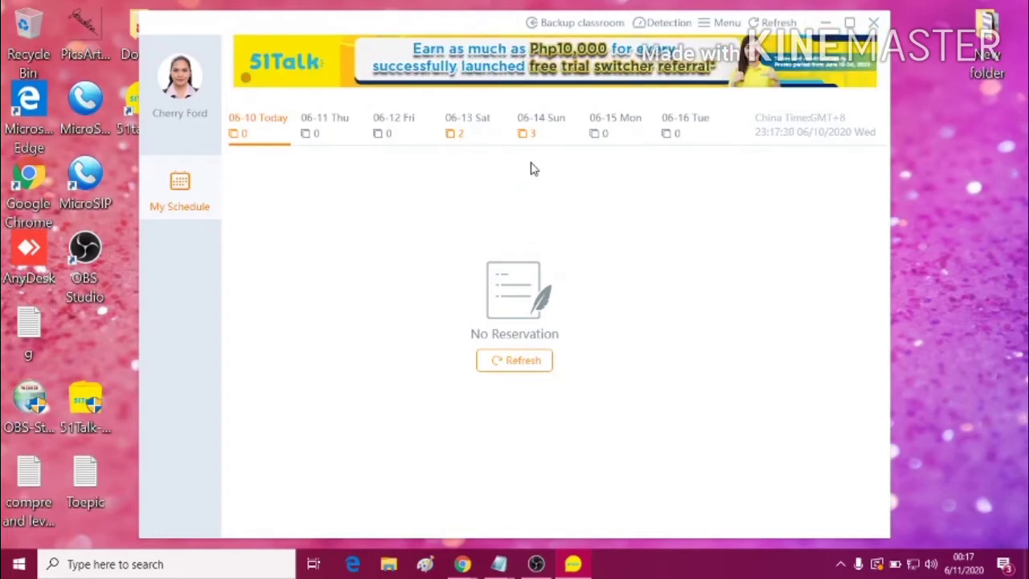
Step: Examine the details of the 20:30 lesson on 06-13 Sat and open its lesson material
{"action": "left_click", "coordinate": [459, 141]}
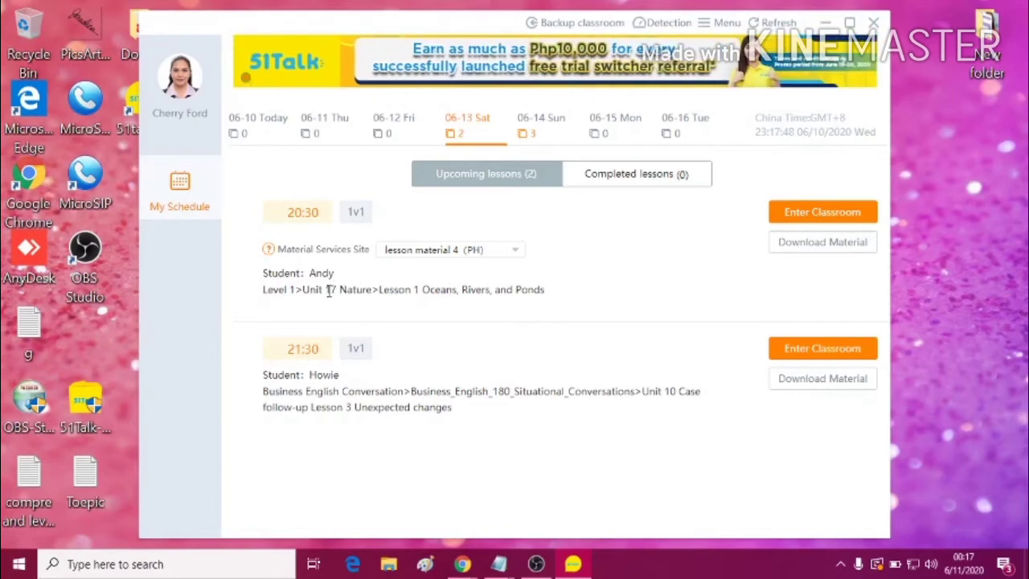
{"action": "left_click_drag", "start_coordinate": [263, 290], "coordinate": [558, 294]}
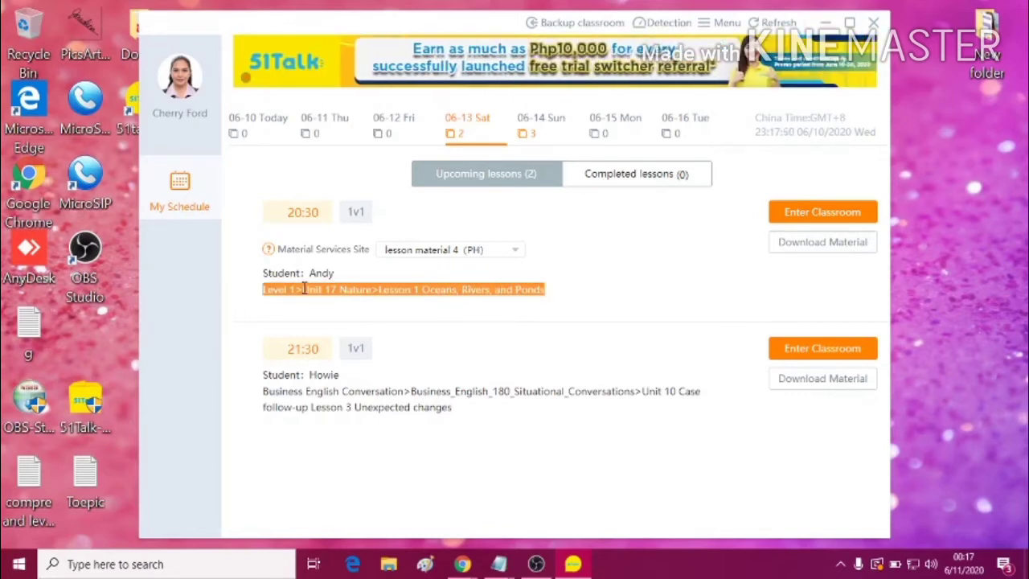
{"action": "left_click_drag", "start_coordinate": [312, 273], "coordinate": [333, 273]}
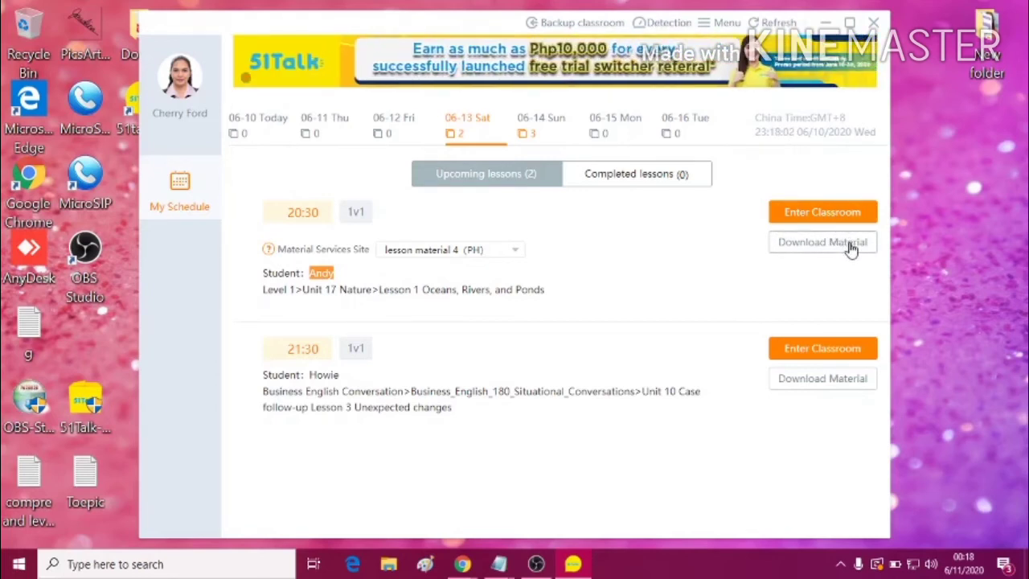
{"action": "left_click", "coordinate": [509, 247]}
{"action": "left_click_drag", "start_coordinate": [559, 294], "coordinate": [266, 306]}
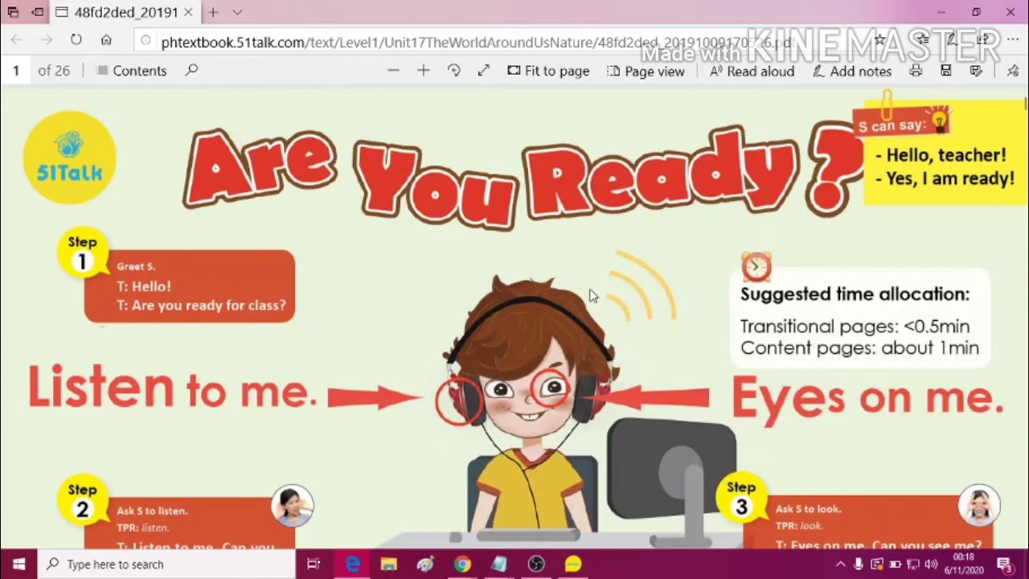
Step: Look through the first pages of the Oceans, Rivers, and Ponds lesson PDF up to the river page and close it
{"action": "scroll", "coordinate": [614, 296], "scroll_direction": "down", "scroll_amount": 5}
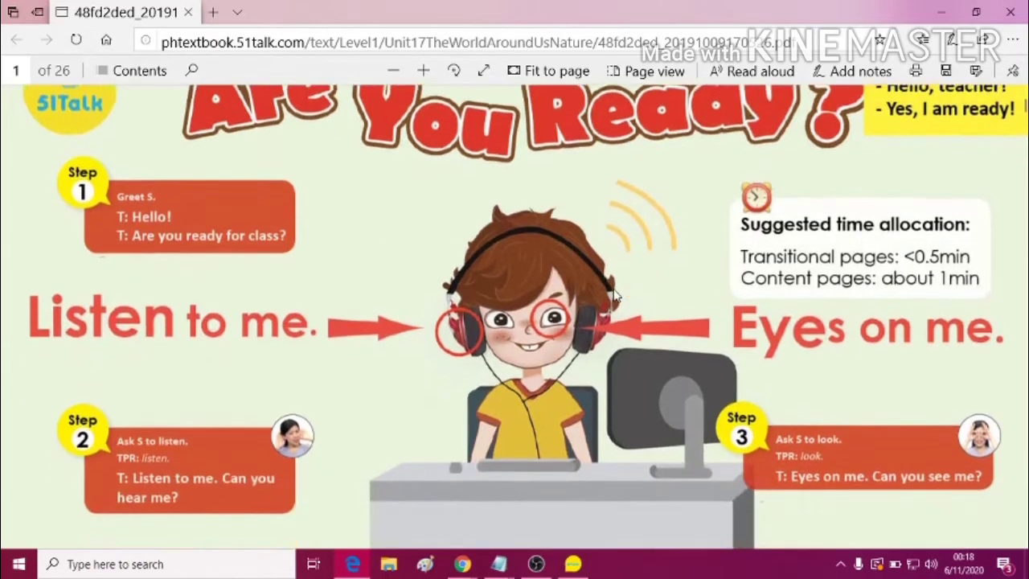
{"action": "scroll", "coordinate": [614, 294], "scroll_direction": "down", "scroll_amount": 10}
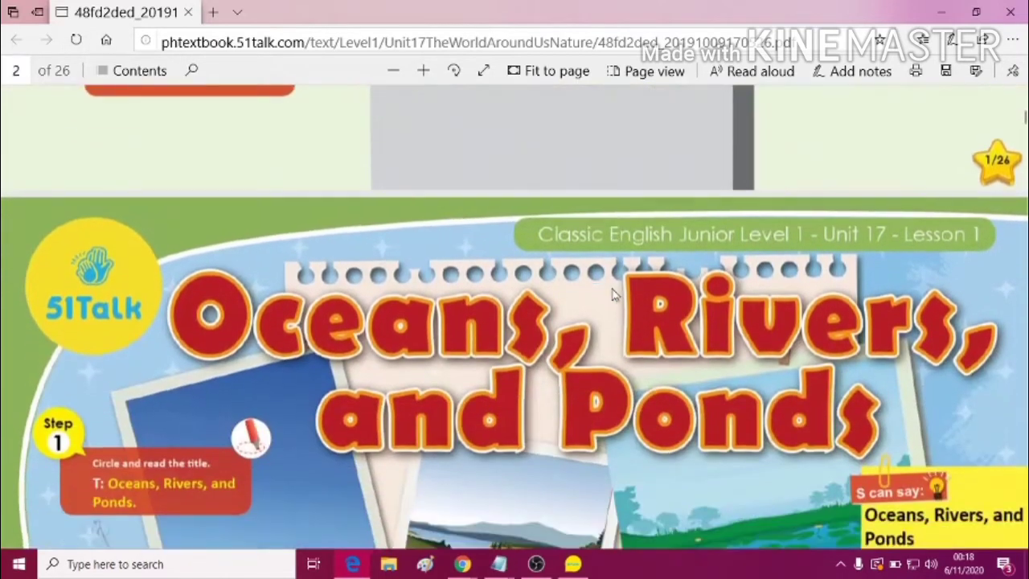
{"action": "scroll", "coordinate": [613, 294], "scroll_direction": "down", "scroll_amount": 10}
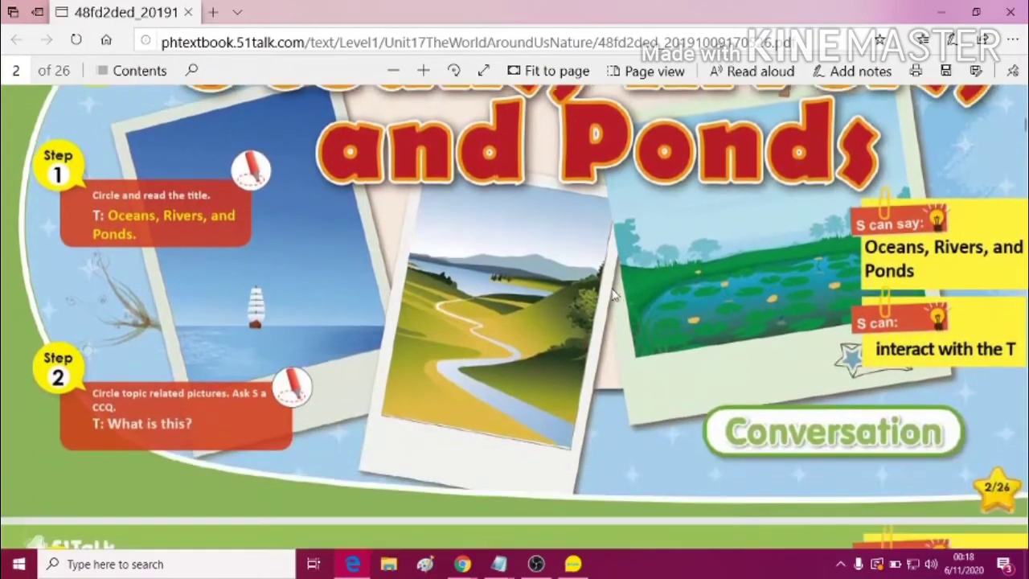
{"action": "scroll", "coordinate": [611, 294], "scroll_direction": "down", "scroll_amount": 10}
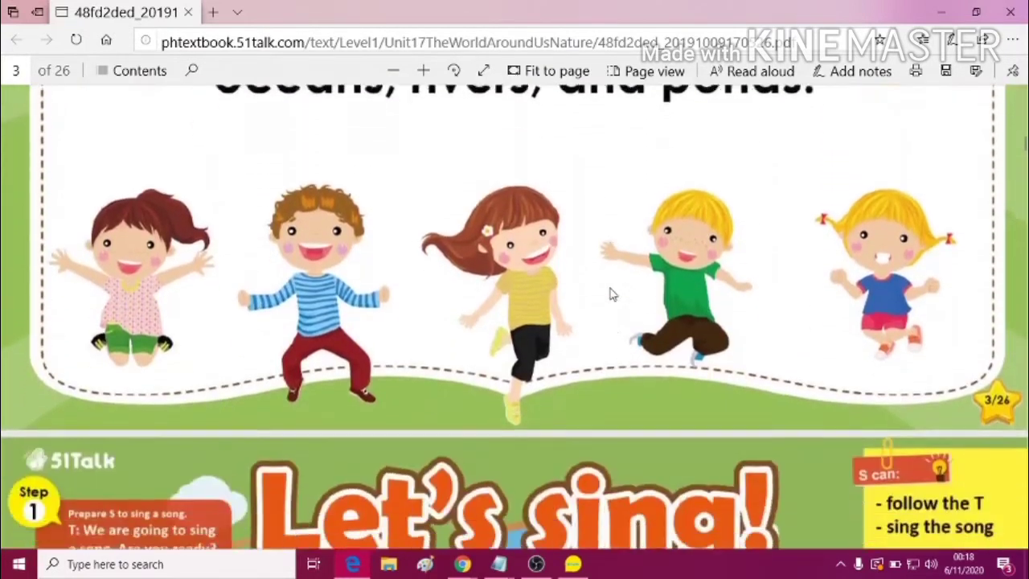
{"action": "scroll", "coordinate": [610, 293], "scroll_direction": "down", "scroll_amount": 10}
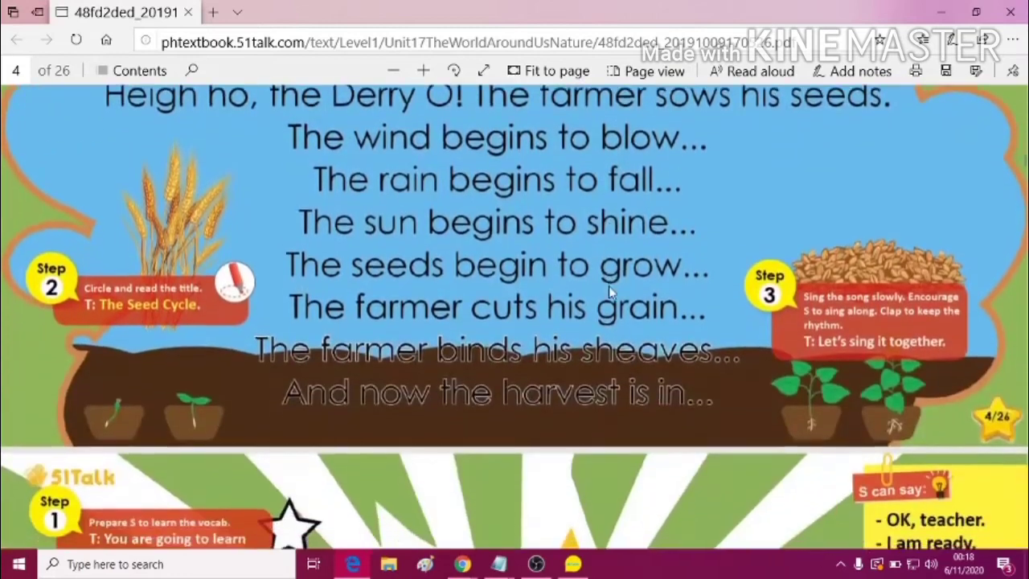
{"action": "scroll", "coordinate": [609, 293], "scroll_direction": "down", "scroll_amount": 10}
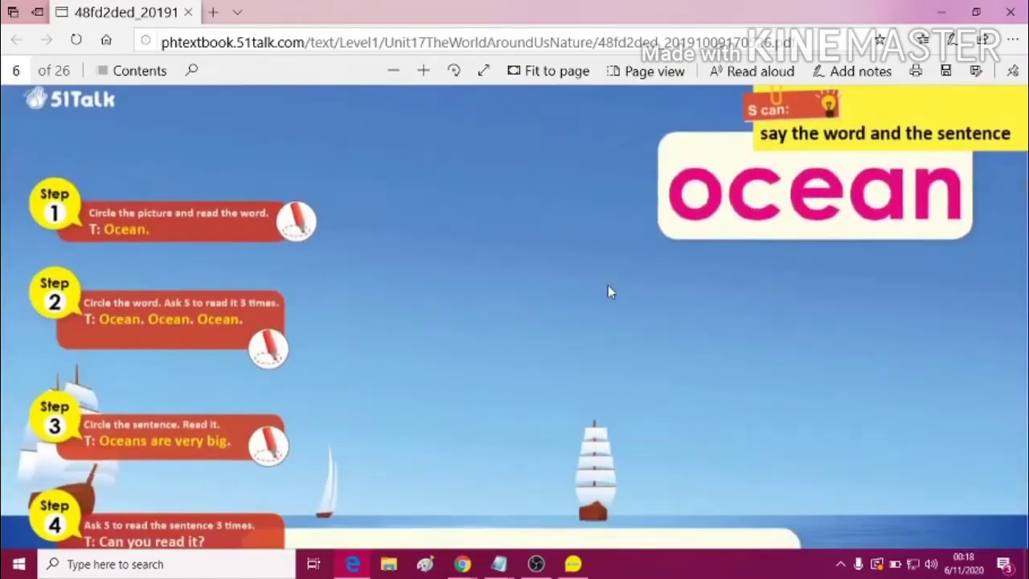
{"action": "scroll", "coordinate": [609, 293], "scroll_direction": "down", "scroll_amount": 8}
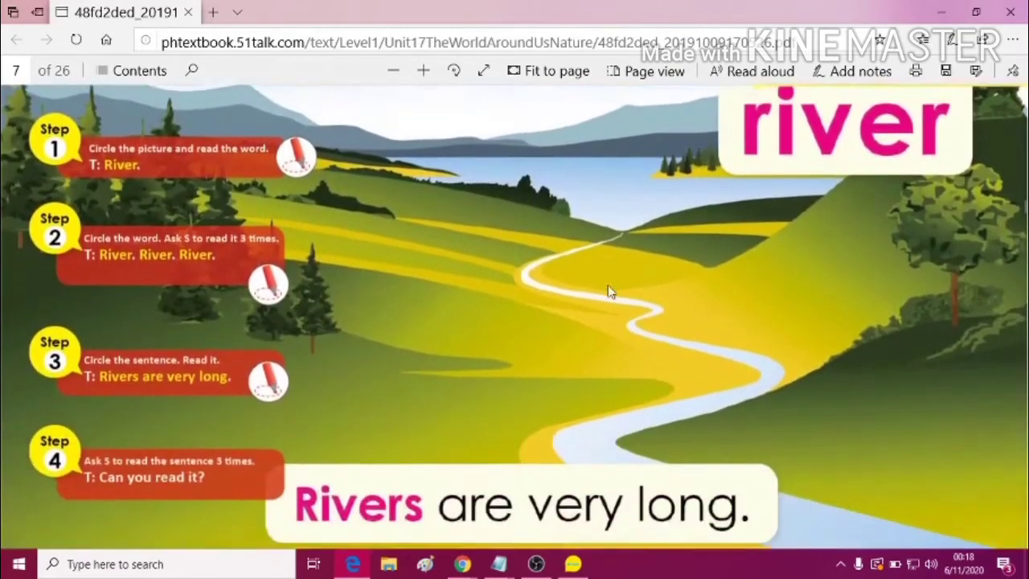
{"action": "scroll", "coordinate": [610, 289], "scroll_direction": "up", "scroll_amount": 20}
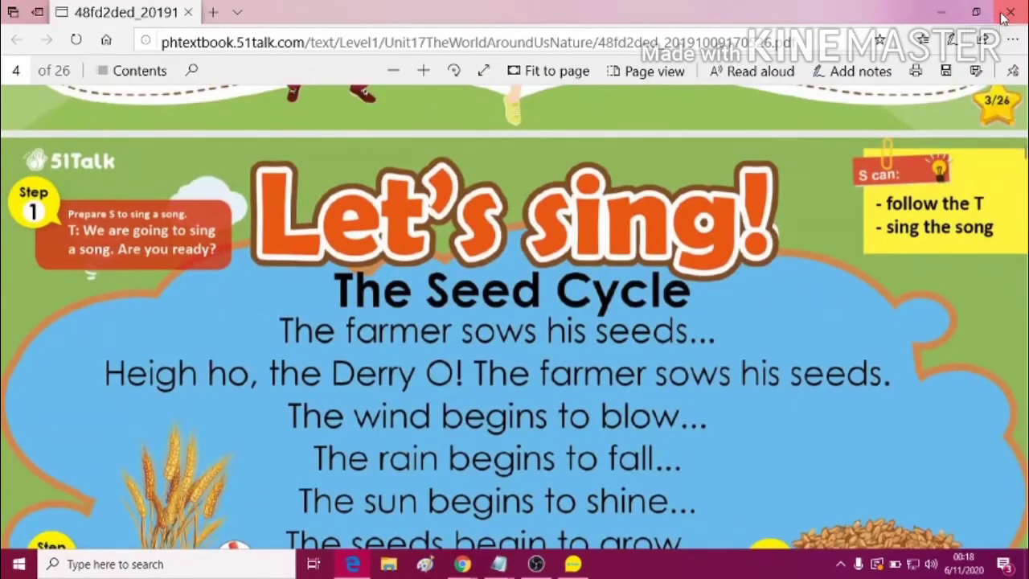
{"action": "left_click", "coordinate": [1010, 12]}
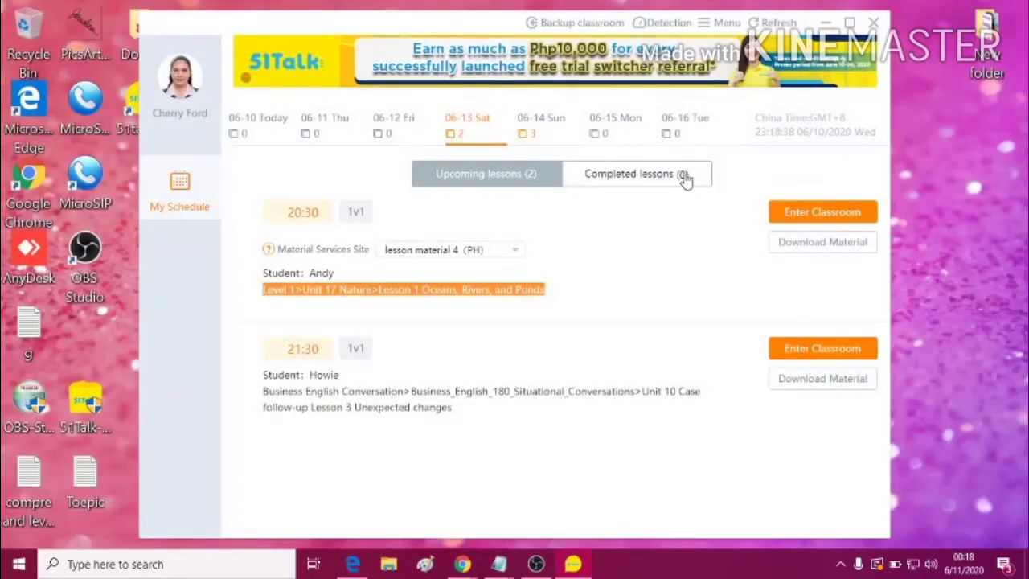
Step: Enter the classroom of the 20:30 lesson, return the courseware to slide 1 and acknowledge the microphone and memory notice
{"action": "left_click", "coordinate": [794, 215]}
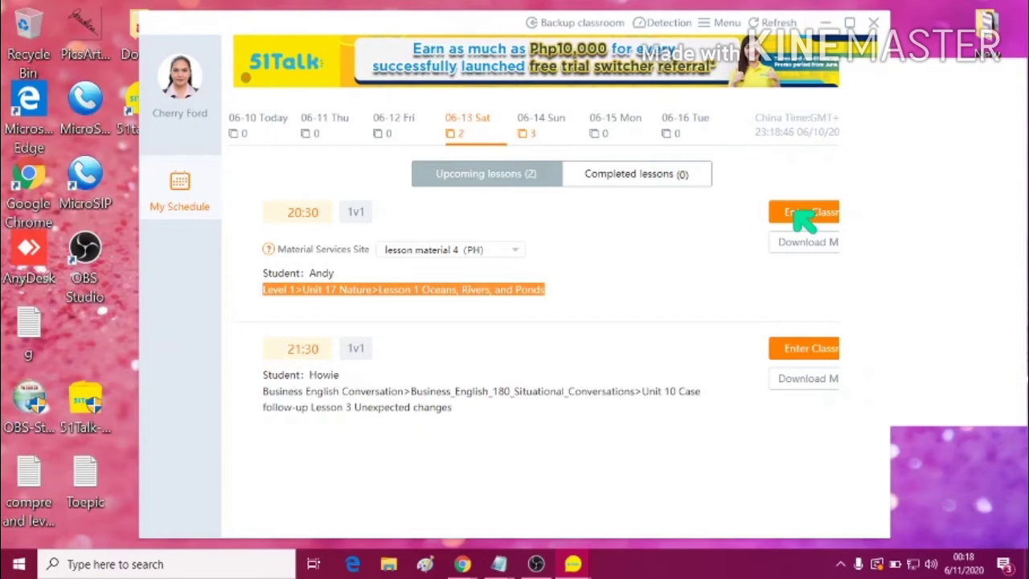
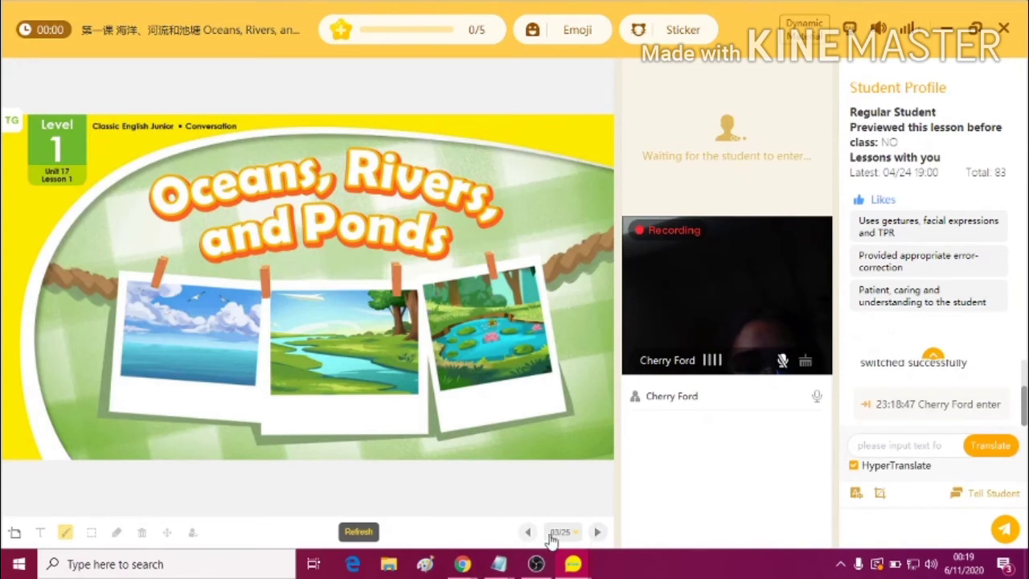
{"action": "left_click", "coordinate": [528, 532]}
{"action": "left_click", "coordinate": [528, 534]}
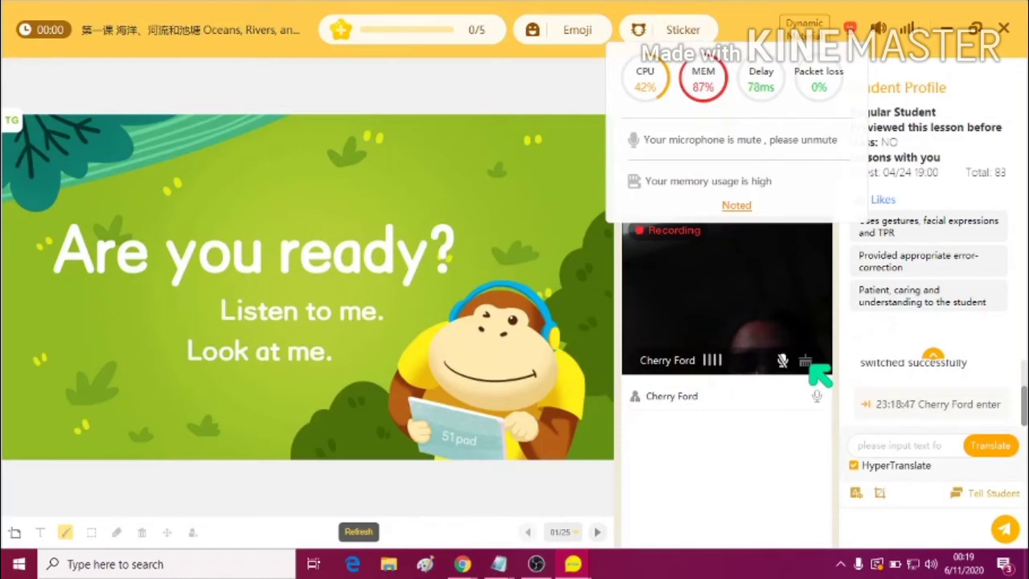
{"action": "left_click", "coordinate": [737, 206]}
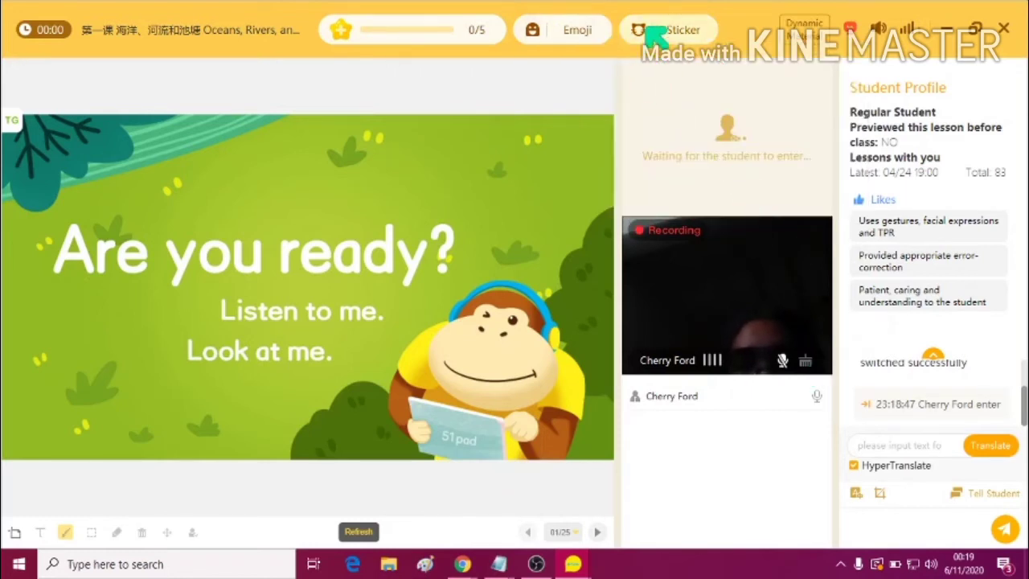
Step: Apply the orange light-bulb frame sticker to the teacher's camera video and clear it again
{"action": "left_click", "coordinate": [680, 29]}
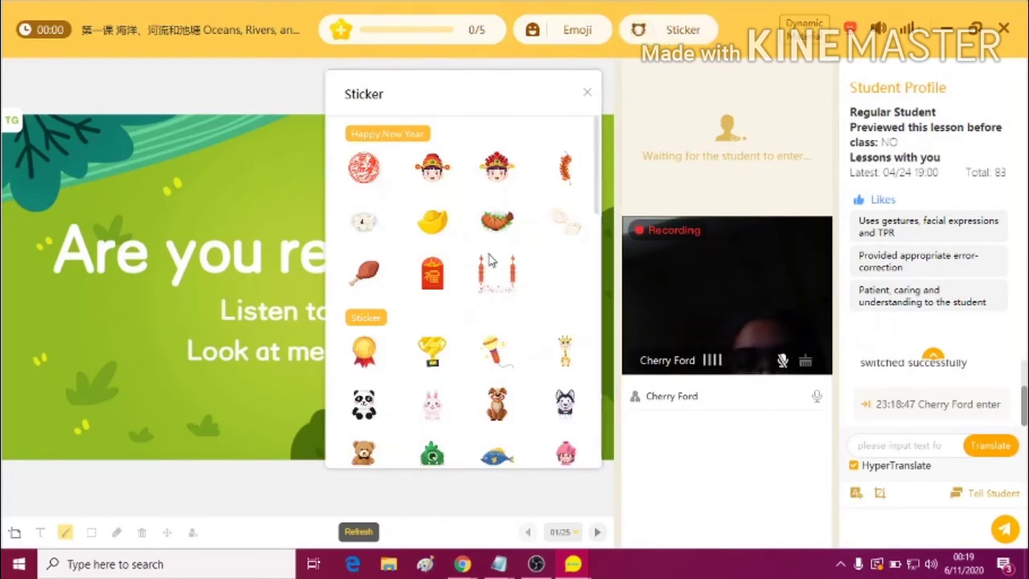
{"action": "scroll", "coordinate": [490, 266], "scroll_direction": "down", "scroll_amount": 3}
{"action": "scroll", "coordinate": [450, 338], "scroll_direction": "down", "scroll_amount": 1}
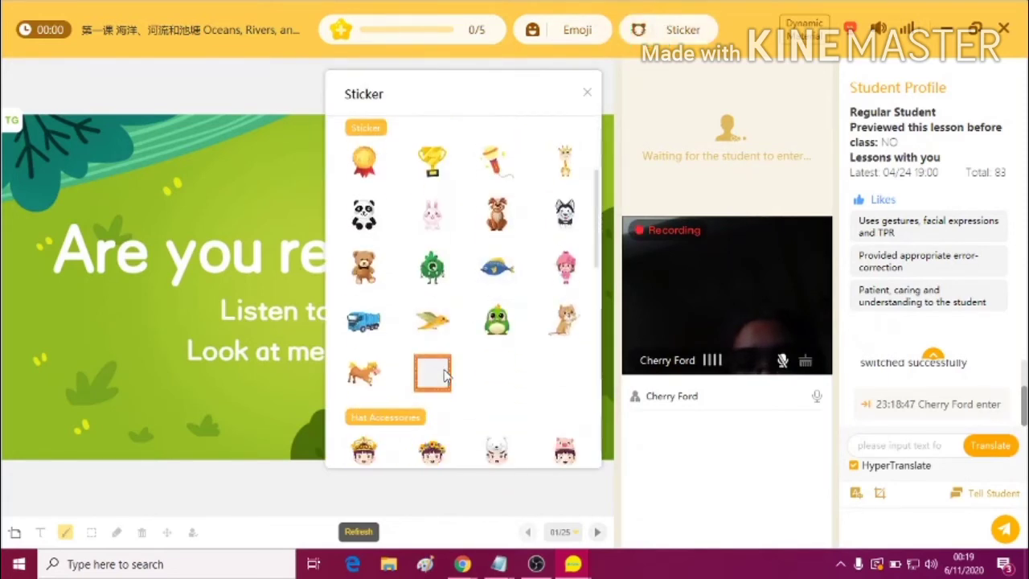
{"action": "left_click", "coordinate": [444, 375]}
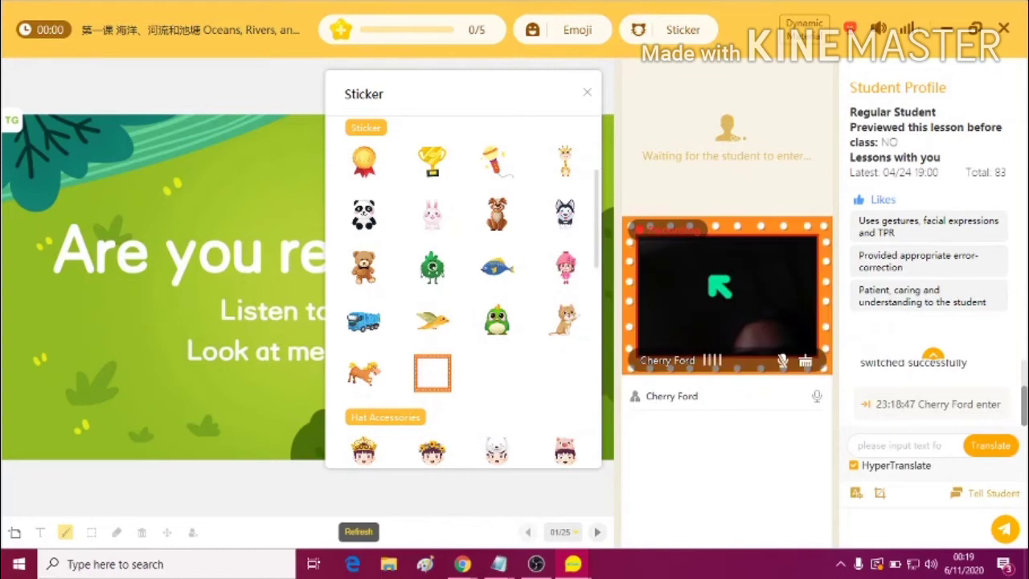
{"action": "left_click", "coordinate": [806, 362]}
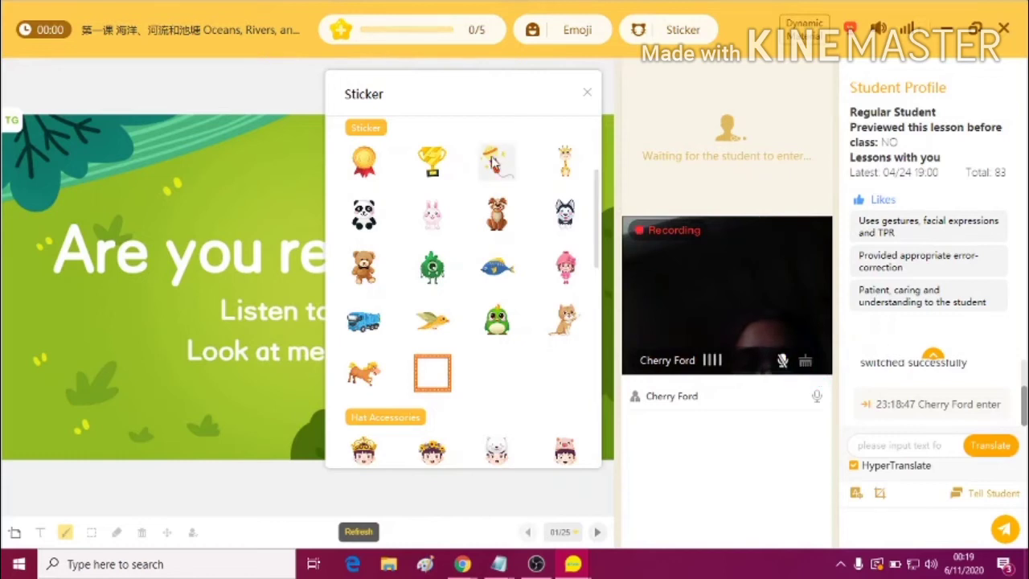
Step: Browse the Happy New Year, Sticker and Hat Accessories groups in the sticker collection and close it
{"action": "scroll", "coordinate": [491, 161], "scroll_direction": "down", "scroll_amount": 1}
{"action": "scroll", "coordinate": [487, 161], "scroll_direction": "up", "scroll_amount": 5}
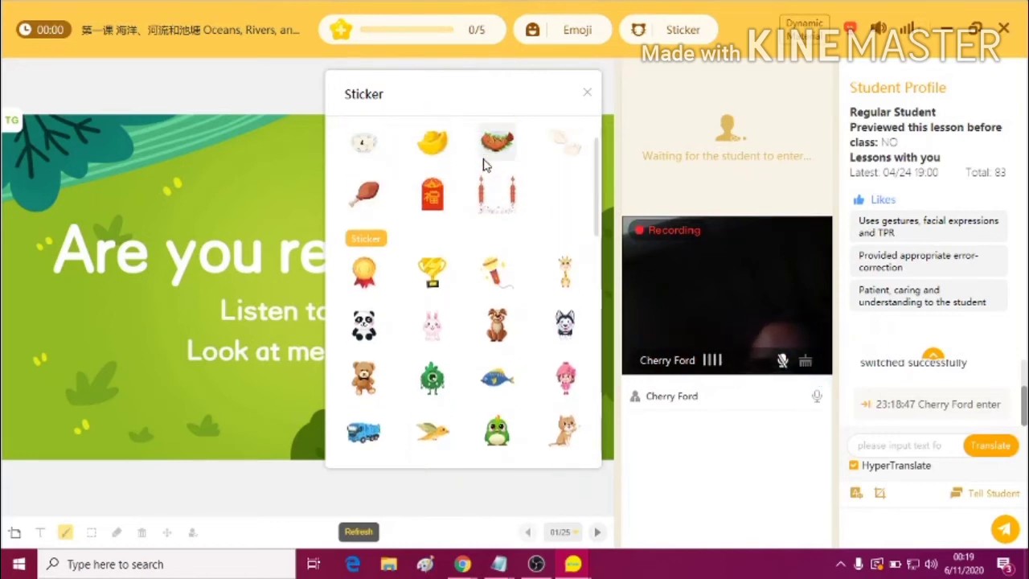
{"action": "scroll", "coordinate": [491, 161], "scroll_direction": "down", "scroll_amount": 6}
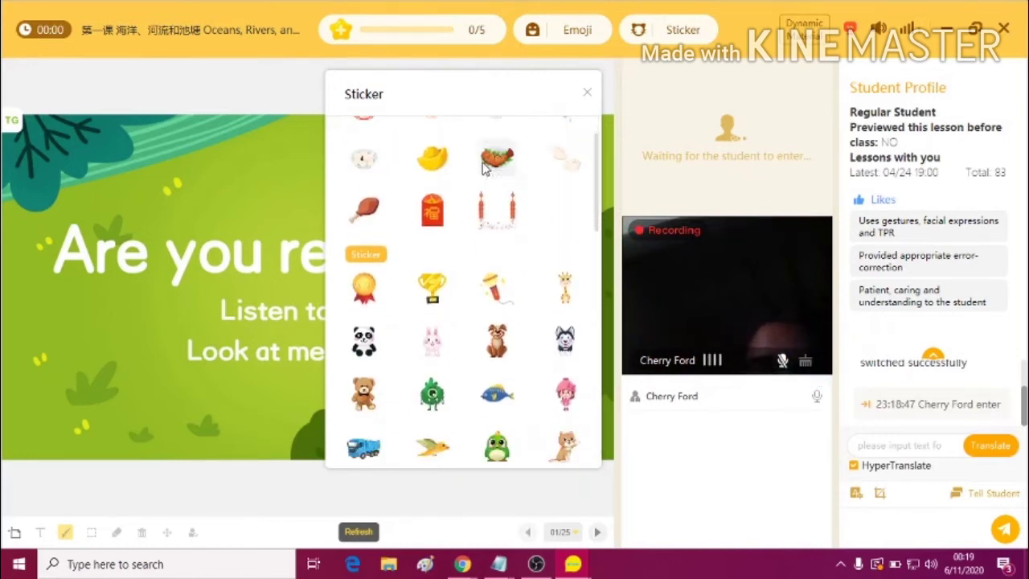
{"action": "scroll", "coordinate": [485, 181], "scroll_direction": "down", "scroll_amount": 2}
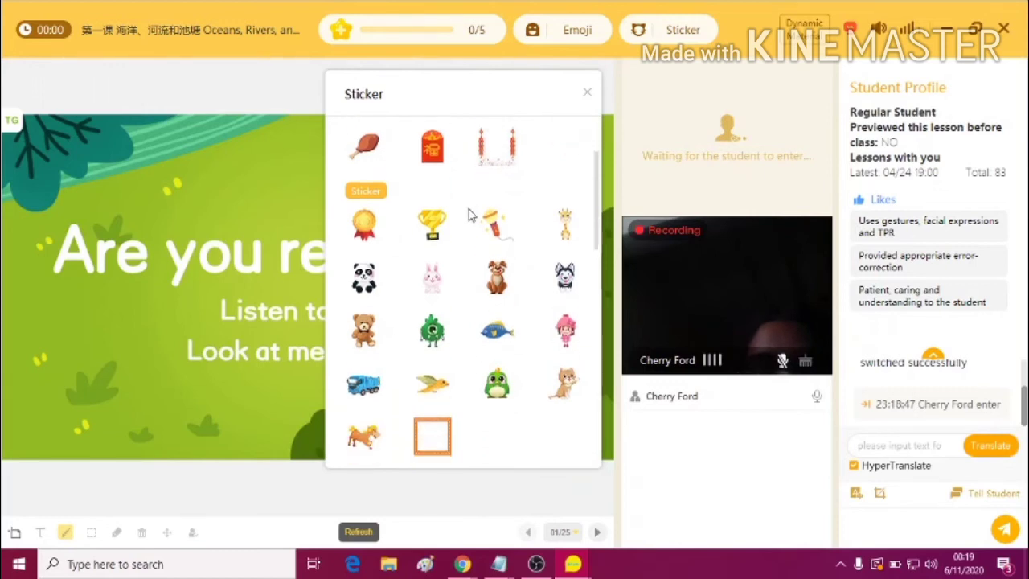
{"action": "scroll", "coordinate": [466, 210], "scroll_direction": "down", "scroll_amount": 6}
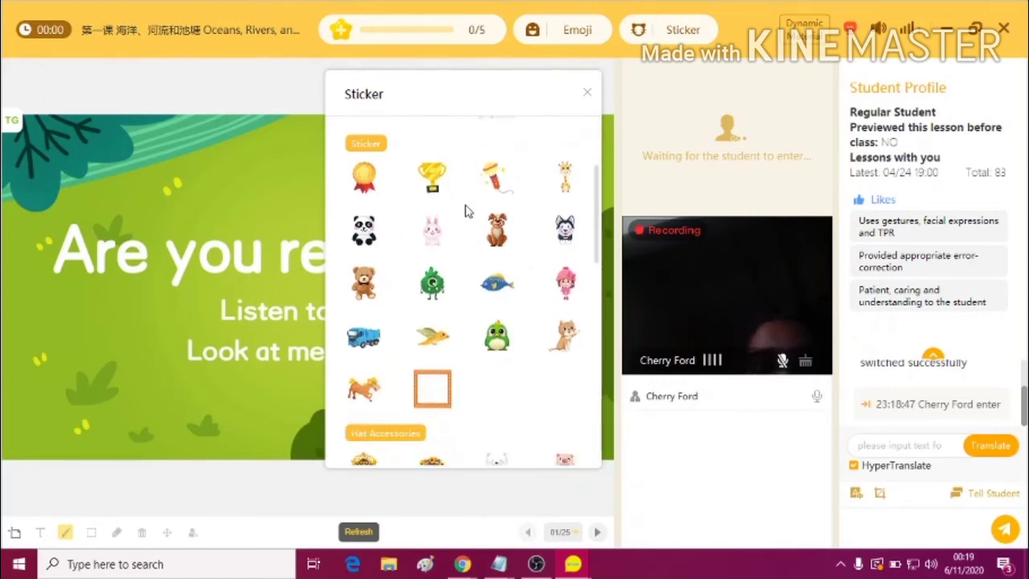
{"action": "scroll", "coordinate": [466, 213], "scroll_direction": "down", "scroll_amount": 6}
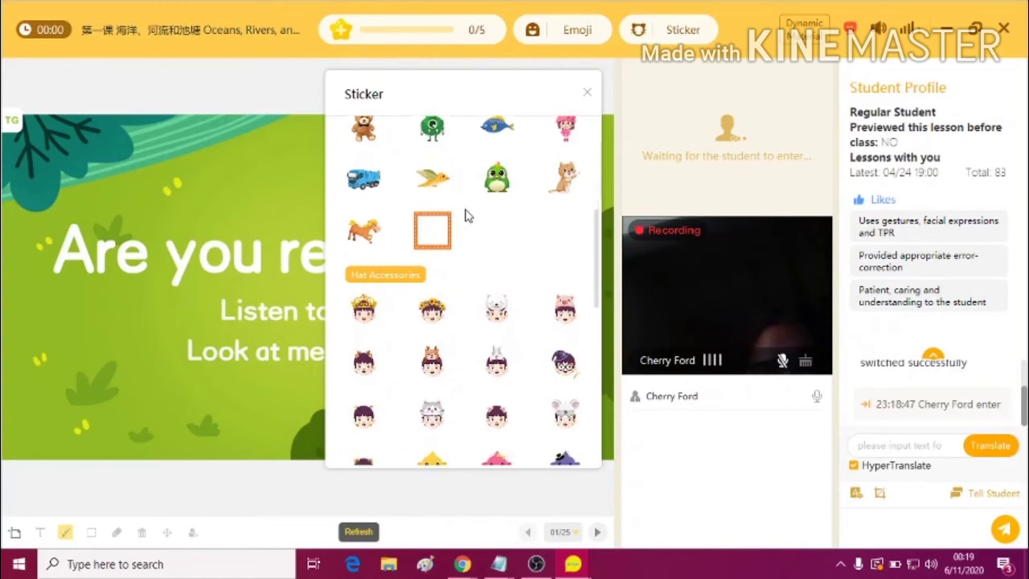
{"action": "left_click", "coordinate": [588, 95]}
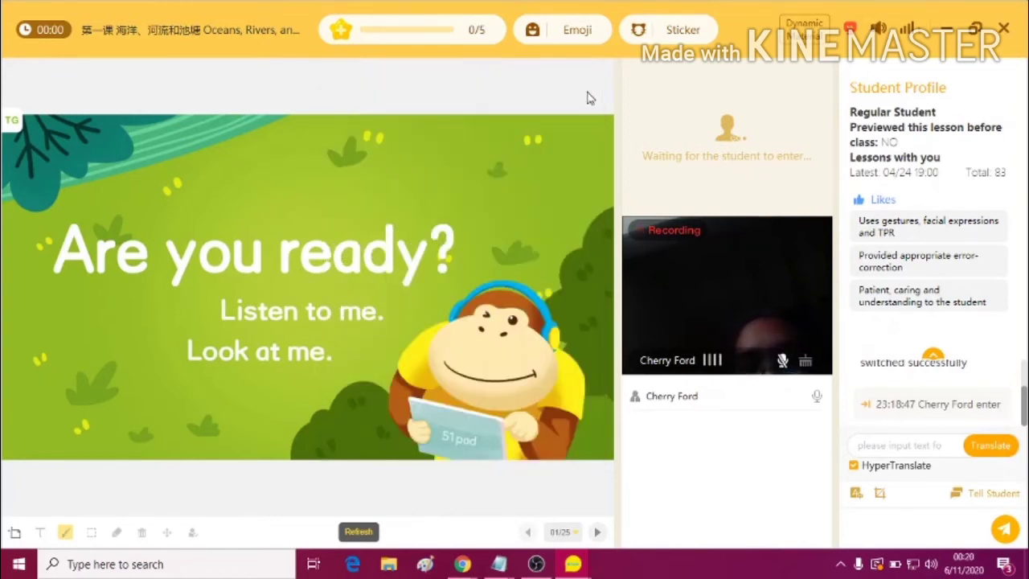
Step: Send the green bird "Excellent" emoji to the classroom chat
{"action": "left_click", "coordinate": [582, 39]}
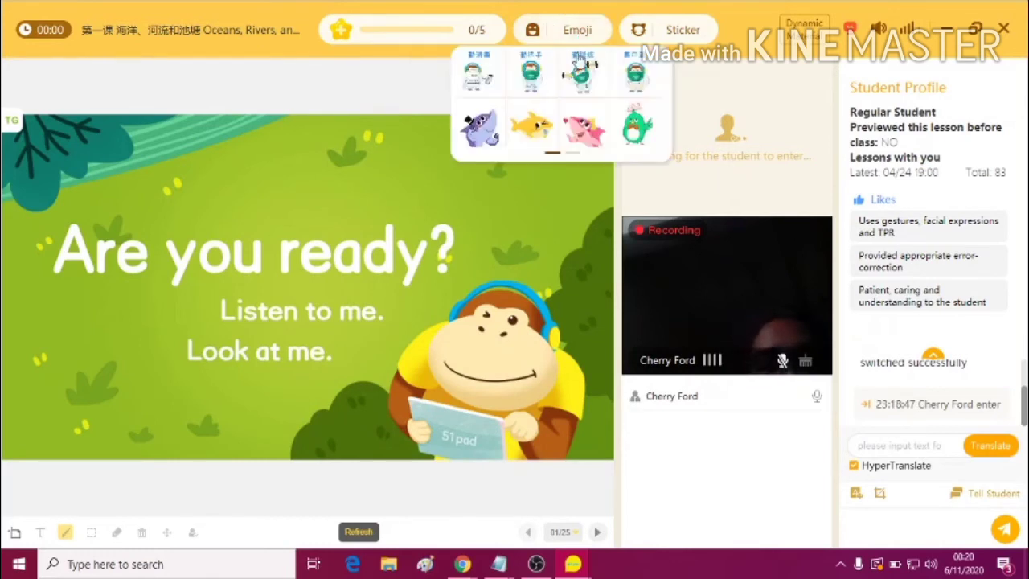
{"action": "left_click", "coordinate": [637, 122]}
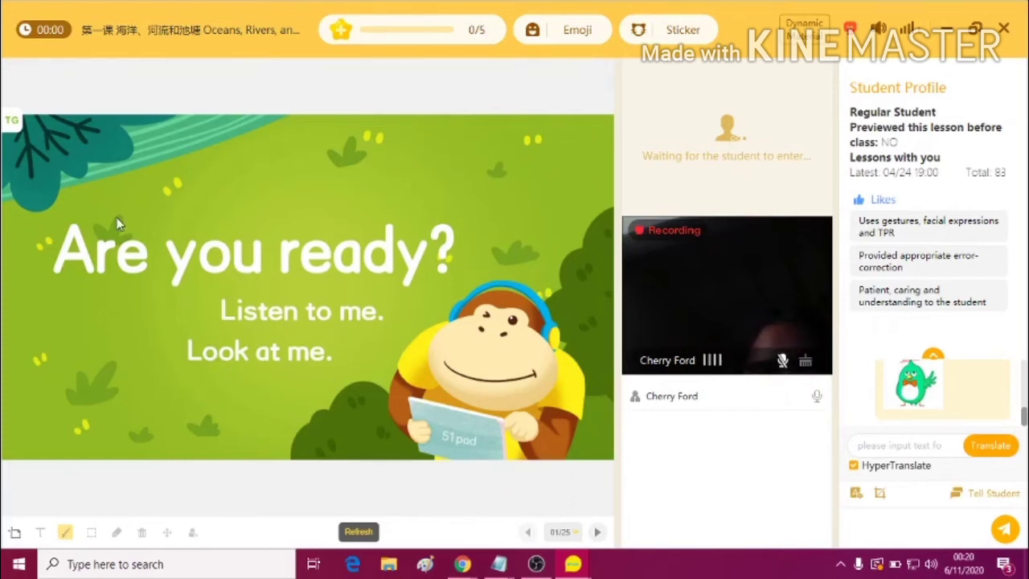
Step: Examine the Student Profile in the restored classroom window, expand the chat history and maximize the window again
{"action": "double_click", "coordinate": [44, 40]}
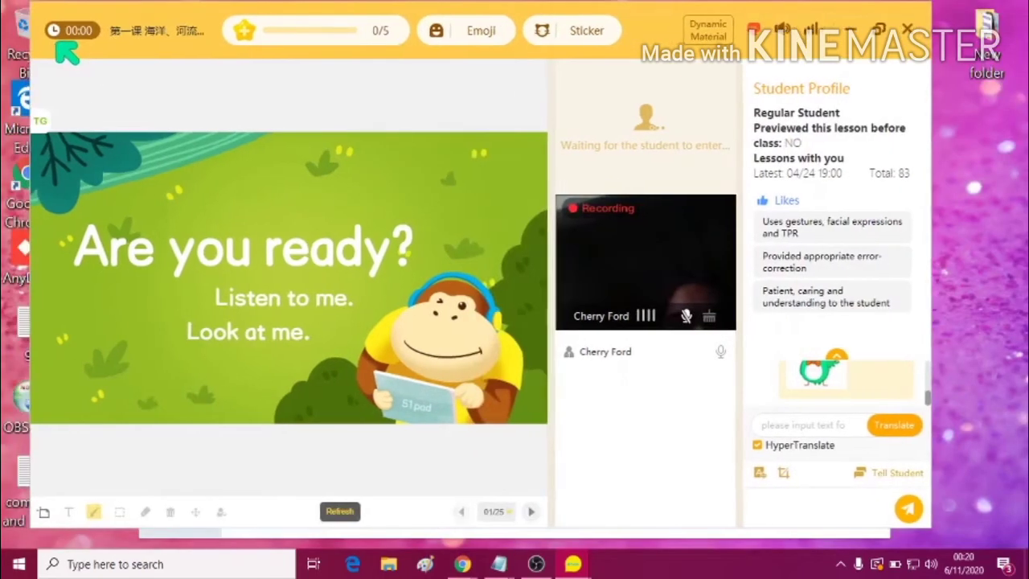
{"action": "left_click_drag", "start_coordinate": [60, 53], "coordinate": [41, 46]}
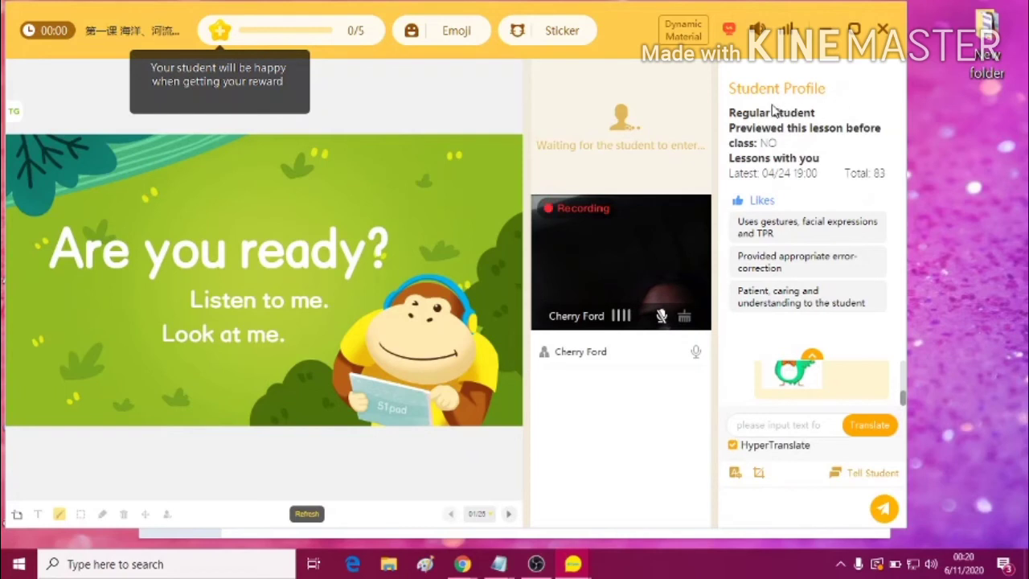
{"action": "left_click_drag", "start_coordinate": [732, 113], "coordinate": [828, 112]}
{"action": "left_click", "coordinate": [827, 113]}
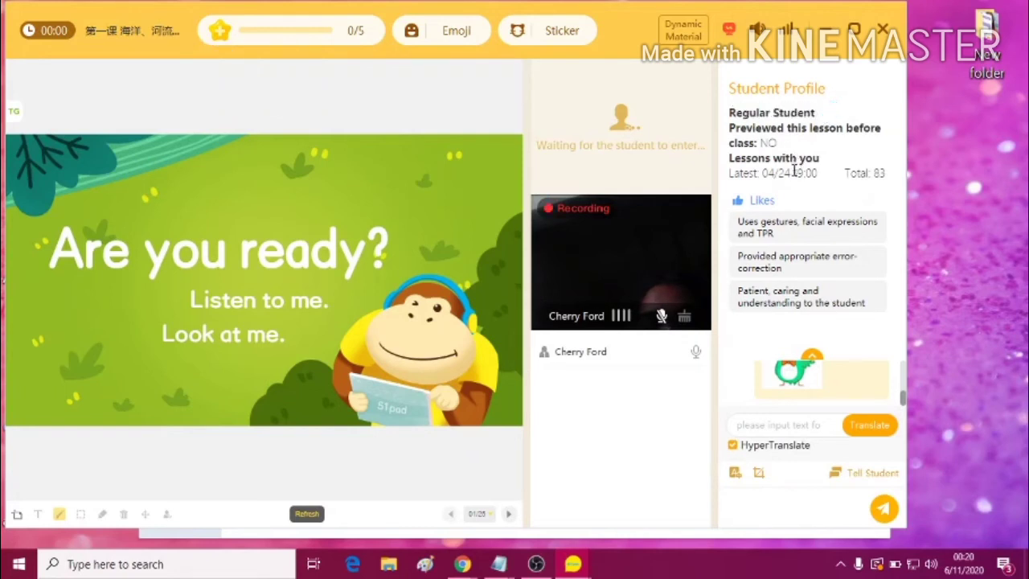
{"action": "left_click_drag", "start_coordinate": [875, 173], "coordinate": [889, 181]}
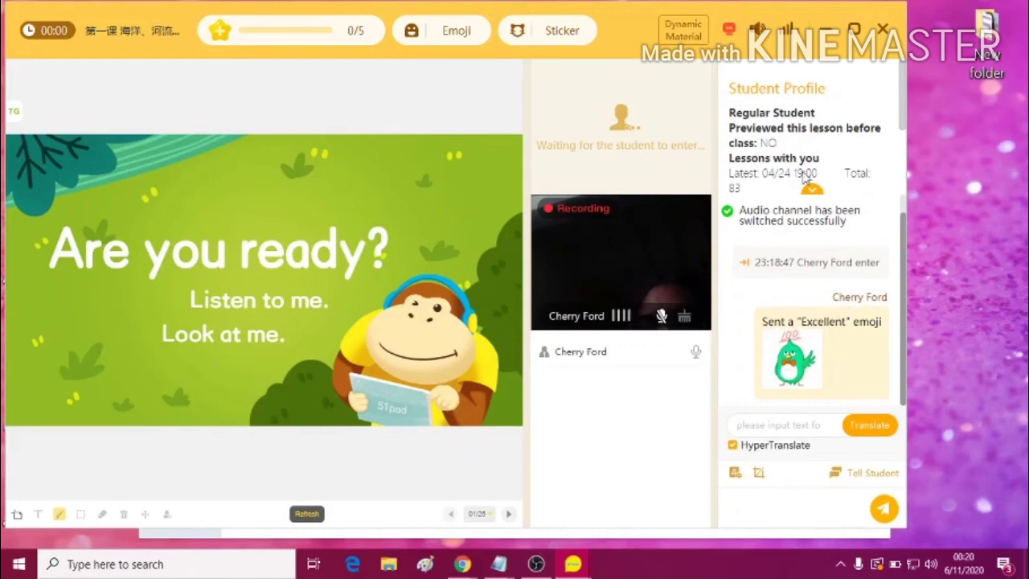
{"action": "left_click", "coordinate": [854, 29]}
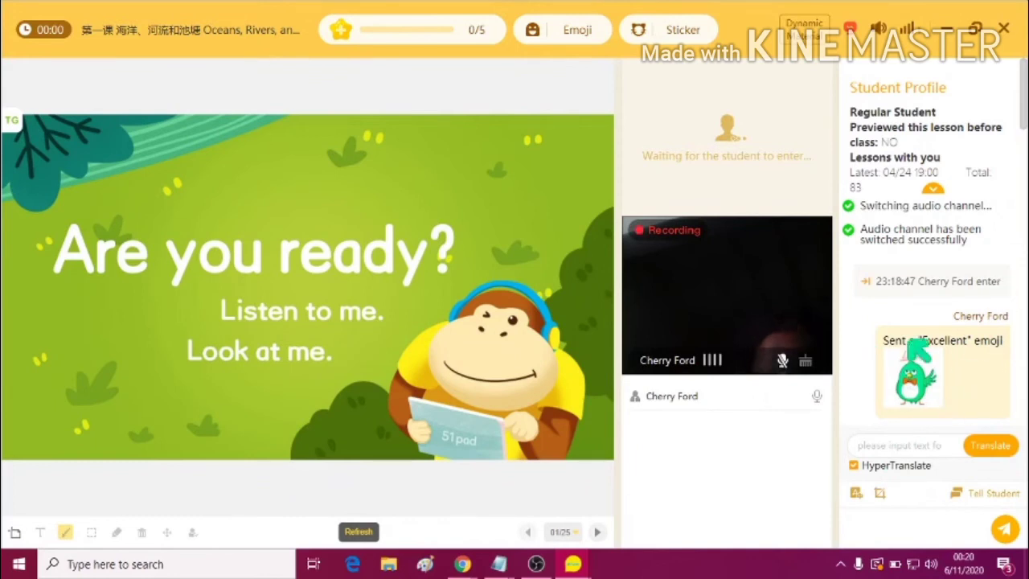
Step: Activate the chat message field and the translation text field in turn
{"action": "left_click", "coordinate": [913, 520]}
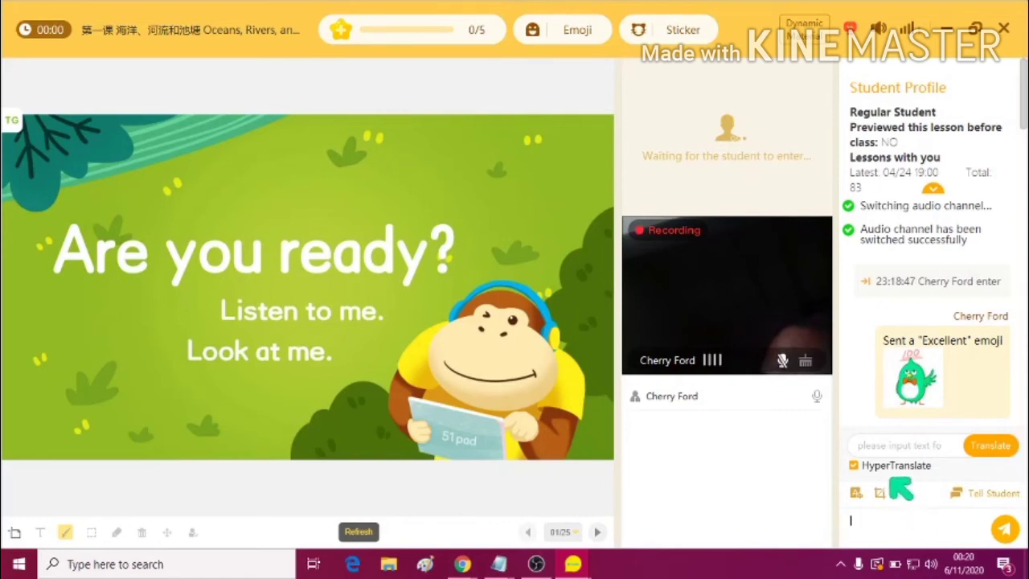
{"action": "left_click", "coordinate": [888, 444]}
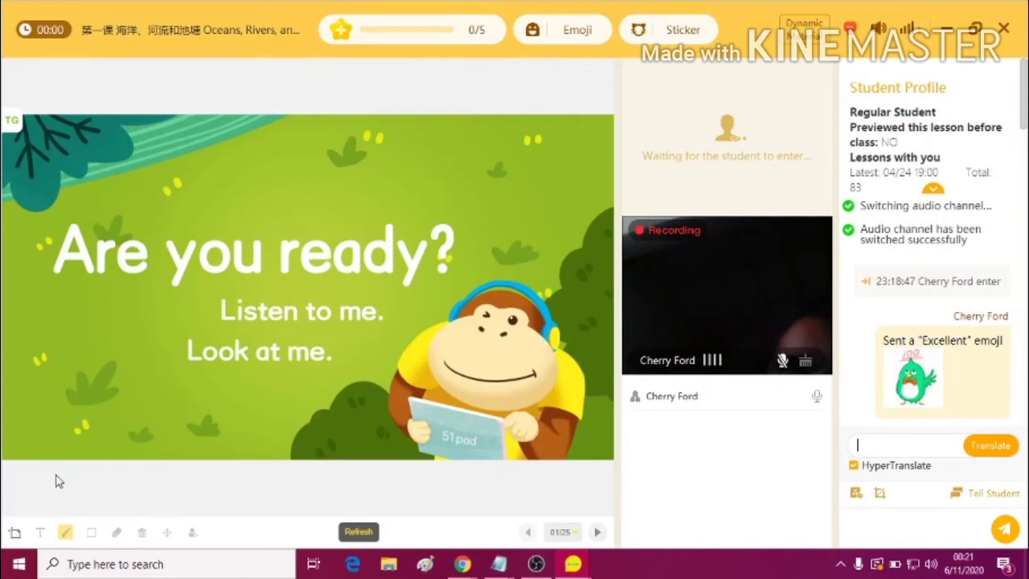
Step: Turn on the whiteboard tools and add the text "hello" on the slide beside "Look at me."
{"action": "left_click", "coordinate": [16, 534]}
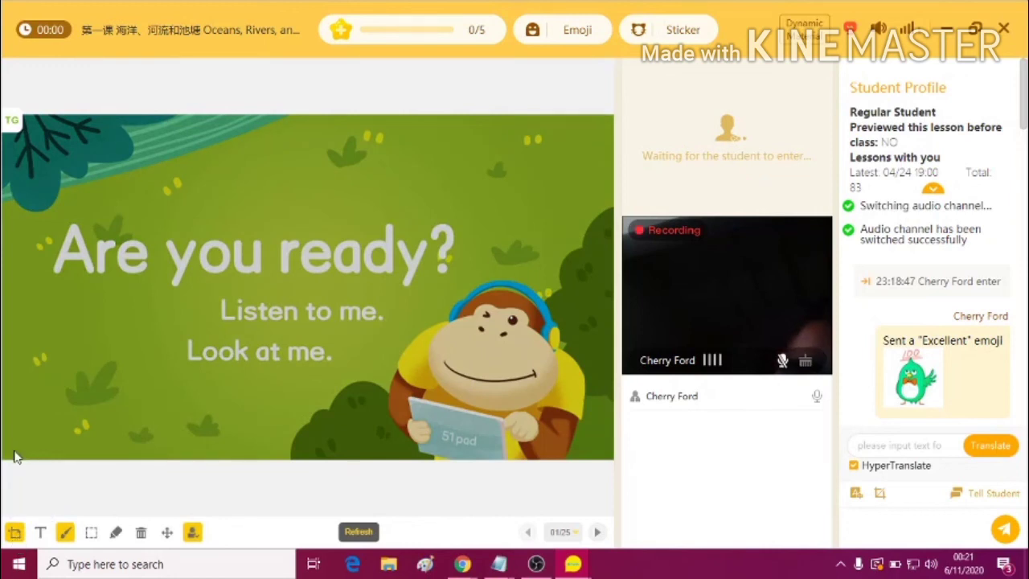
{"action": "left_click", "coordinate": [42, 534]}
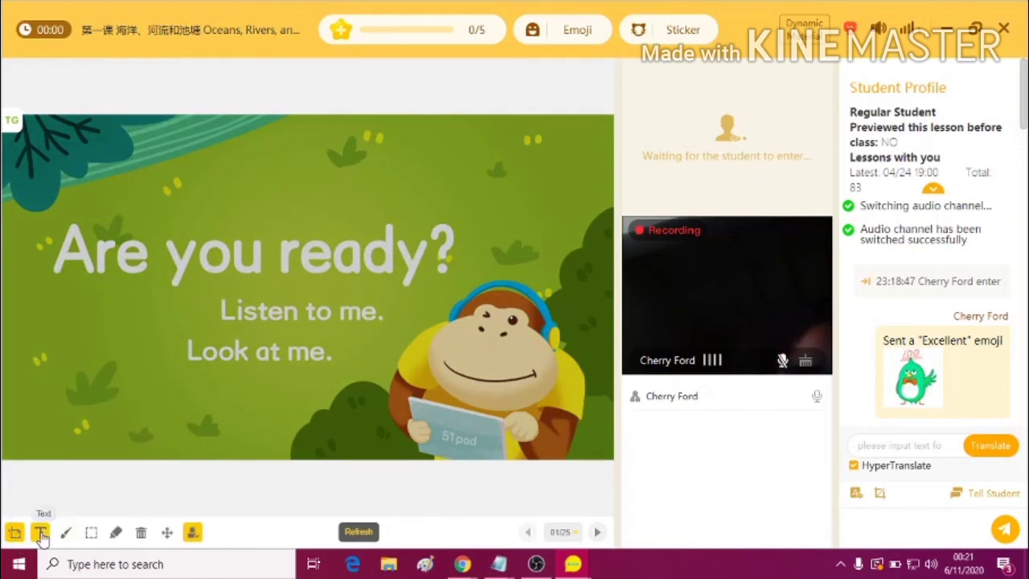
{"action": "left_click", "coordinate": [105, 354]}
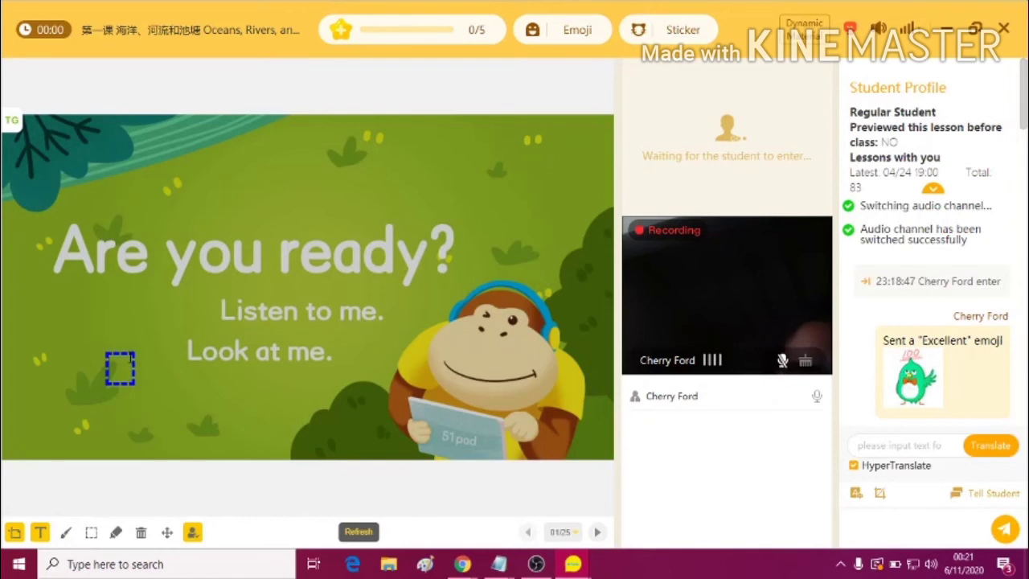
{"action": "type", "text": "hello"}
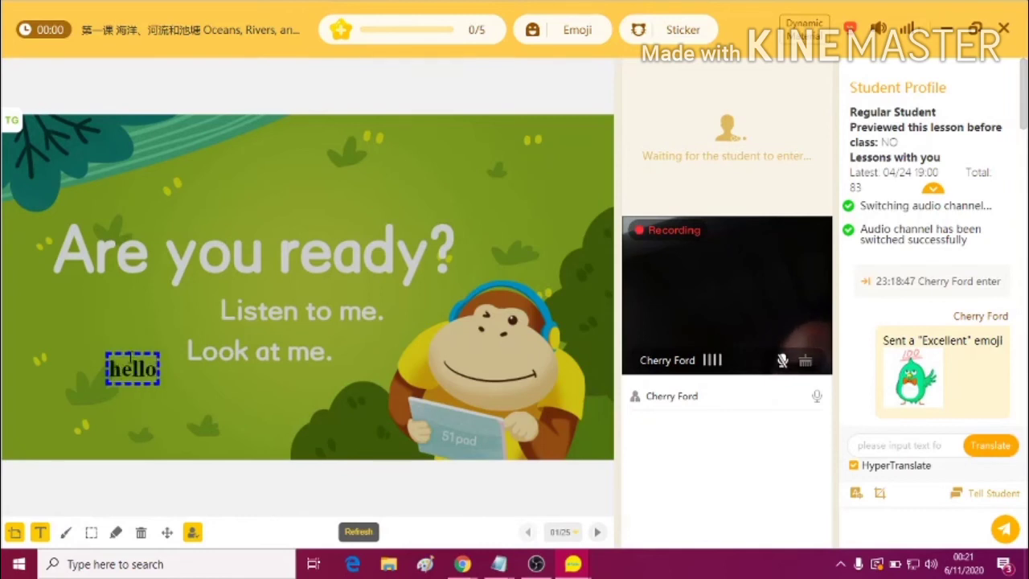
Step: Delete the text "hello" from the slide
{"action": "key", "text": "BackSpace"}
{"action": "key", "text": "BackSpace"}
{"action": "key", "text": "BackSpace"}
{"action": "key", "text": "BackSpace"}
{"action": "key", "text": "BackSpace"}
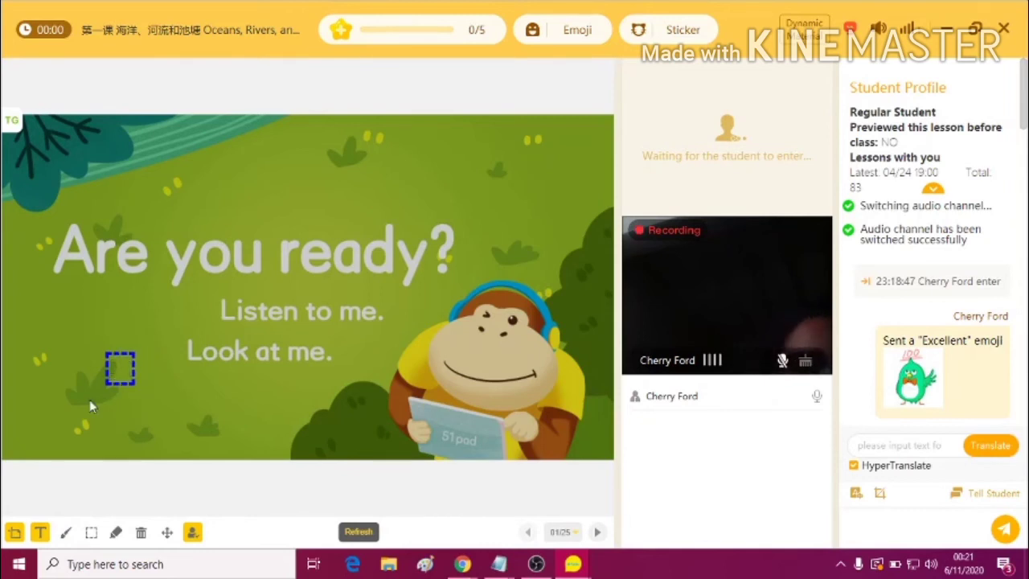
Step: Underline "Look at me." with a freehand brush line and frame "Are you ready?" with a rectangle
{"action": "left_click", "coordinate": [66, 533]}
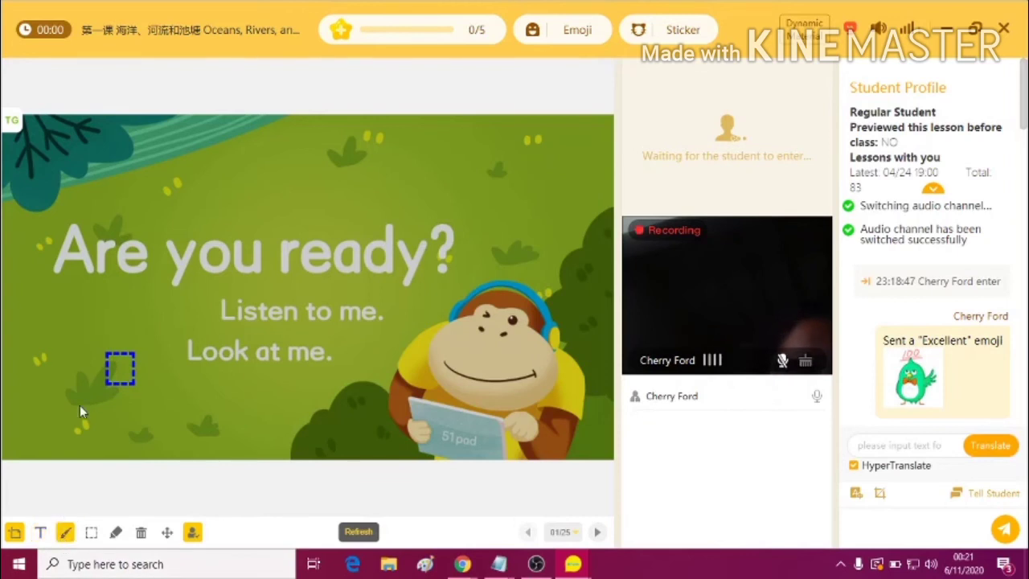
{"action": "left_click_drag", "start_coordinate": [189, 374], "coordinate": [298, 376]}
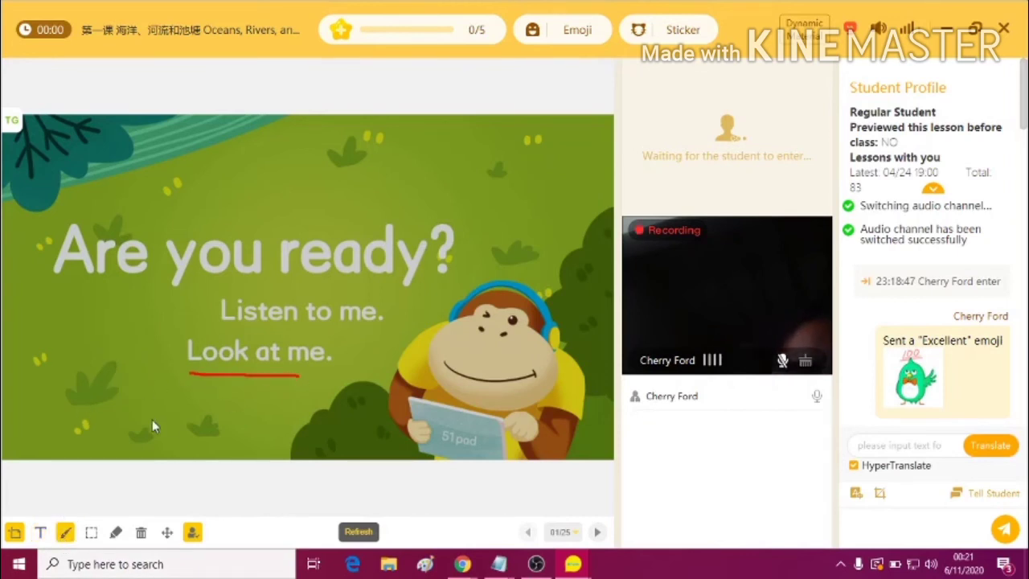
{"action": "left_click", "coordinate": [90, 533]}
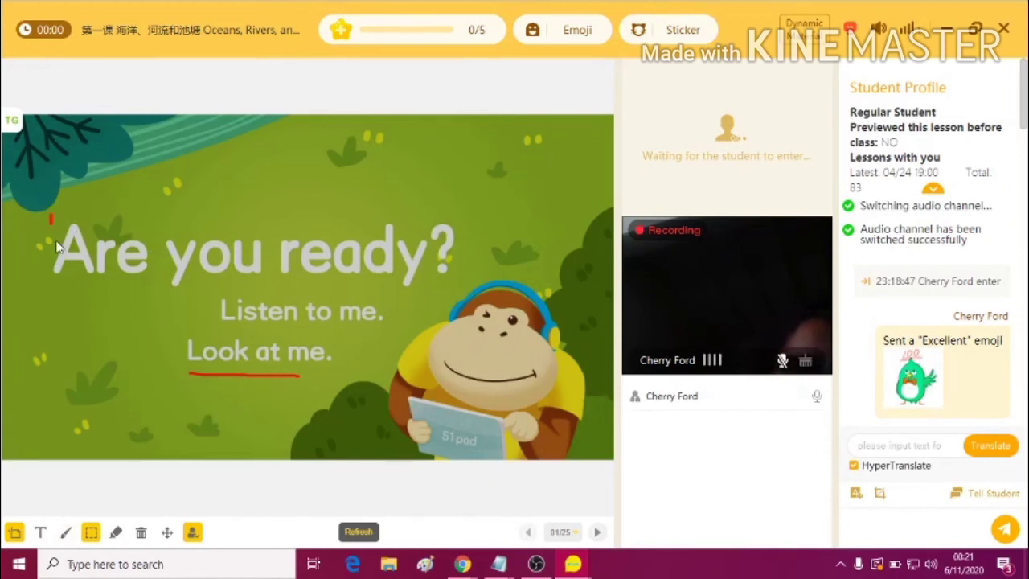
{"action": "left_click_drag", "start_coordinate": [56, 243], "coordinate": [473, 296]}
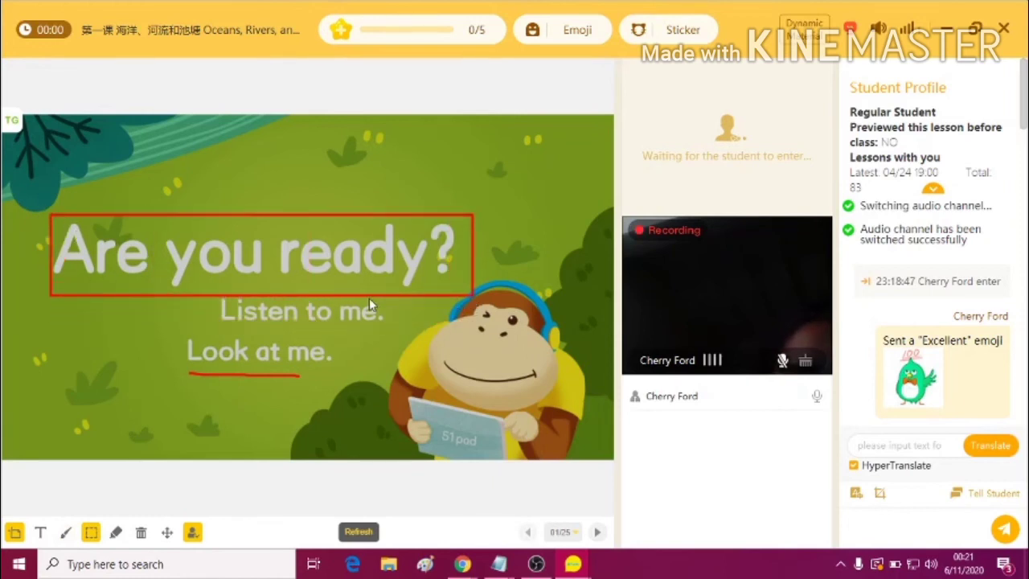
Step: Highlight "Look at me." with the marker and clear all annotations from the slide
{"action": "left_click", "coordinate": [115, 533]}
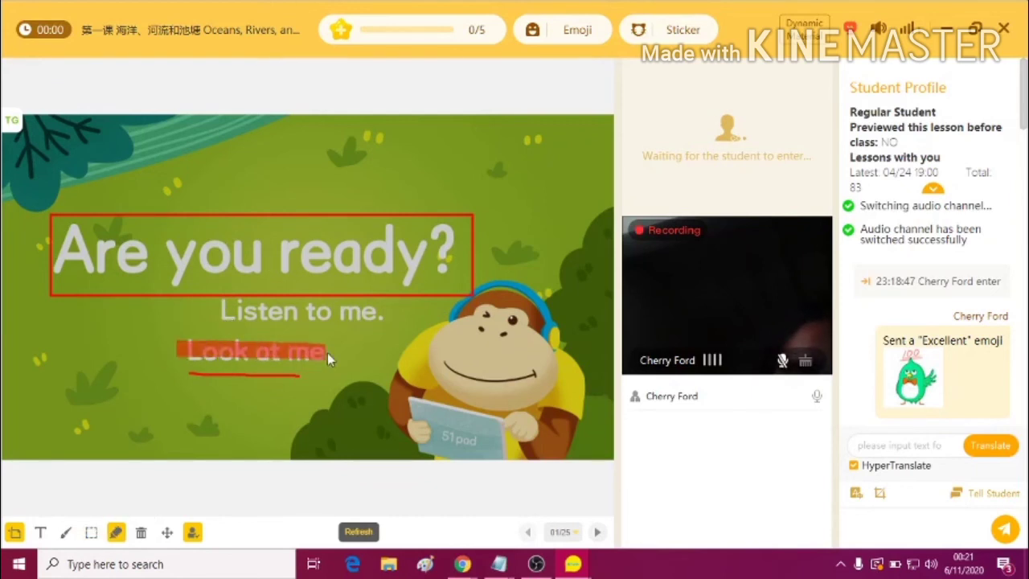
{"action": "left_click_drag", "start_coordinate": [327, 353], "coordinate": [334, 352]}
{"action": "left_click", "coordinate": [141, 534]}
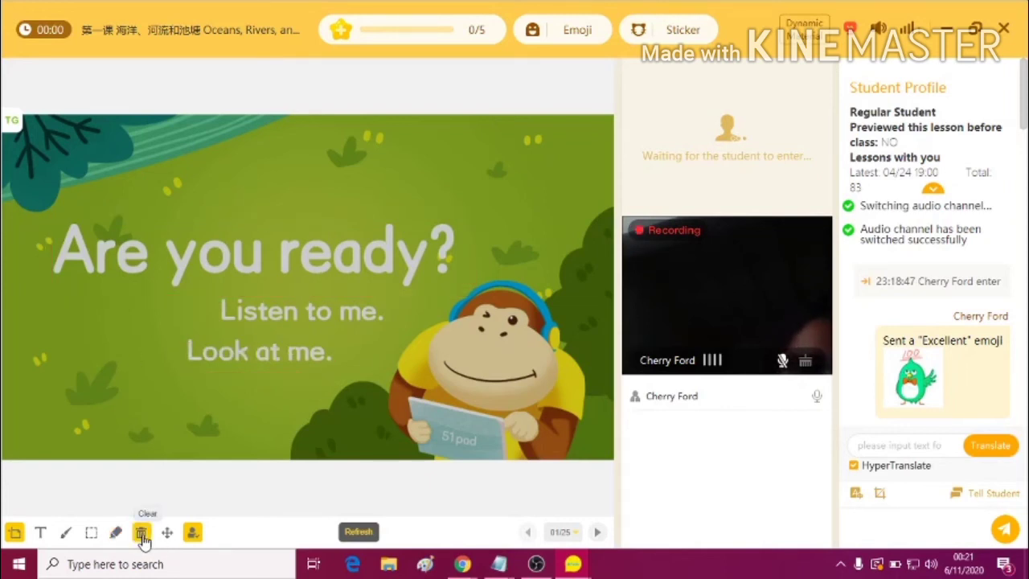
Step: Draw a rectangle around "Look at me." and move it up onto the start of "Are you ready?"
{"action": "left_click", "coordinate": [91, 533]}
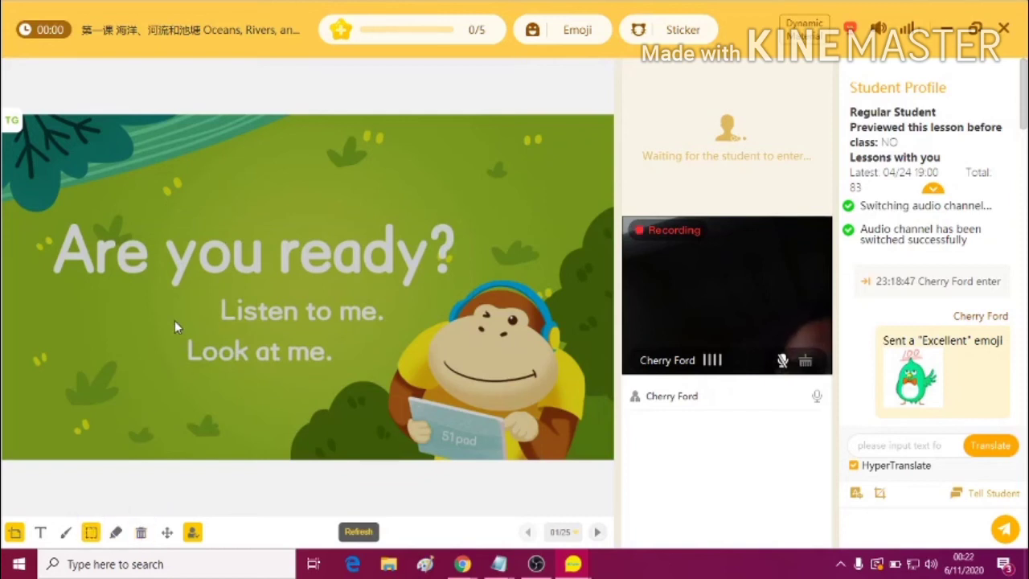
{"action": "mouse_move", "coordinate": [174, 320]}
{"action": "left_mouse_down"}
{"action": "mouse_move", "coordinate": [328, 398]}
{"action": "mouse_move", "coordinate": [350, 391]}
{"action": "left_mouse_up"}
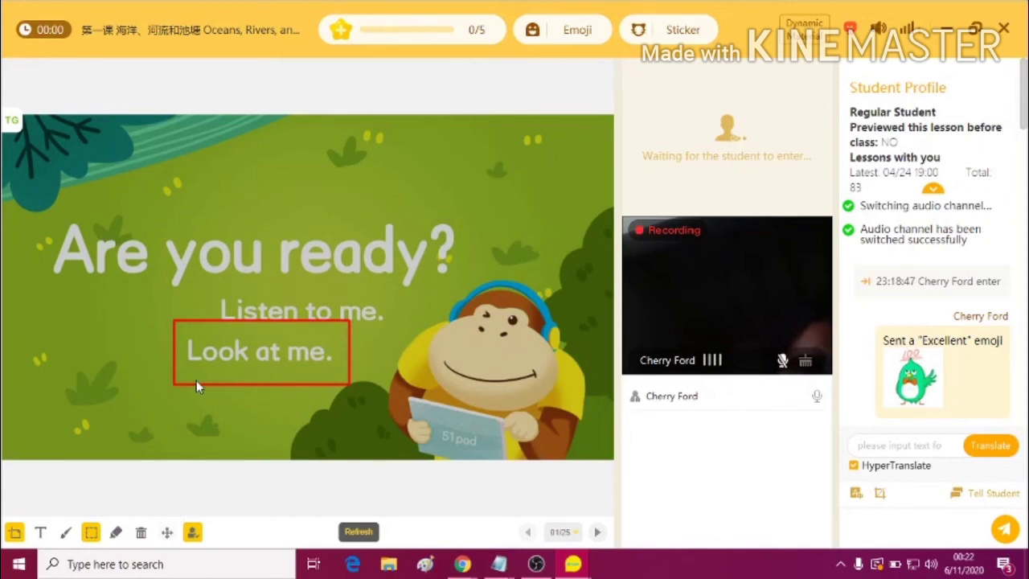
{"action": "left_click", "coordinate": [166, 533]}
{"action": "left_click", "coordinate": [278, 371]}
{"action": "left_click_drag", "start_coordinate": [275, 384], "coordinate": [136, 284]}
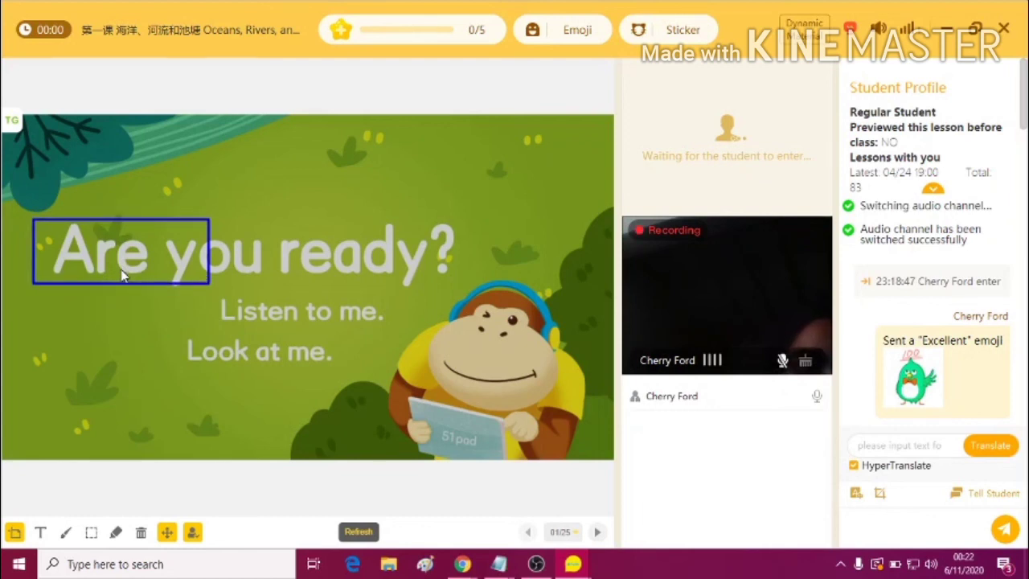
Step: Turn off the student's whiteboard tools and refresh the lesson material
{"action": "left_click", "coordinate": [193, 534]}
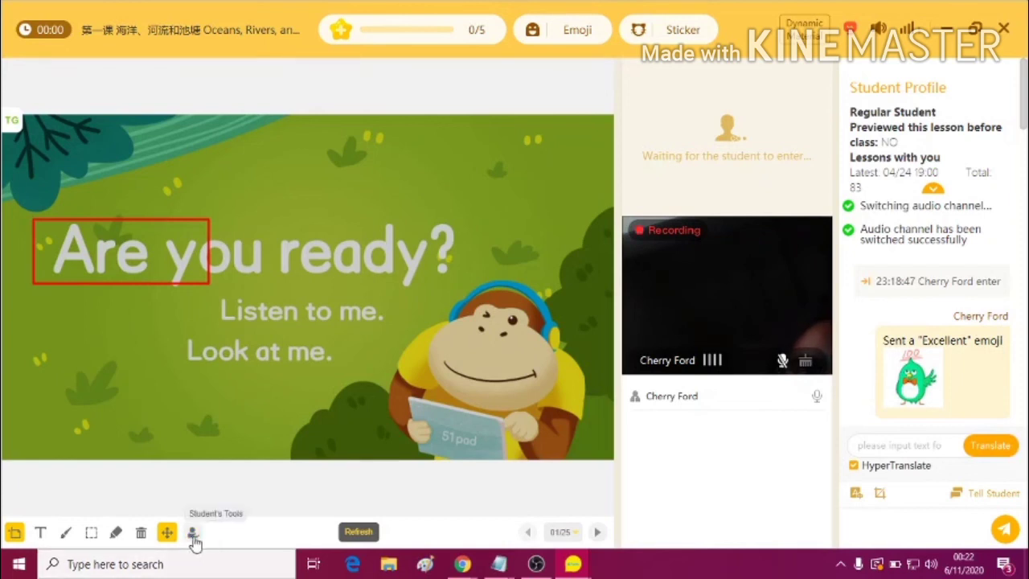
{"action": "left_click", "coordinate": [193, 533]}
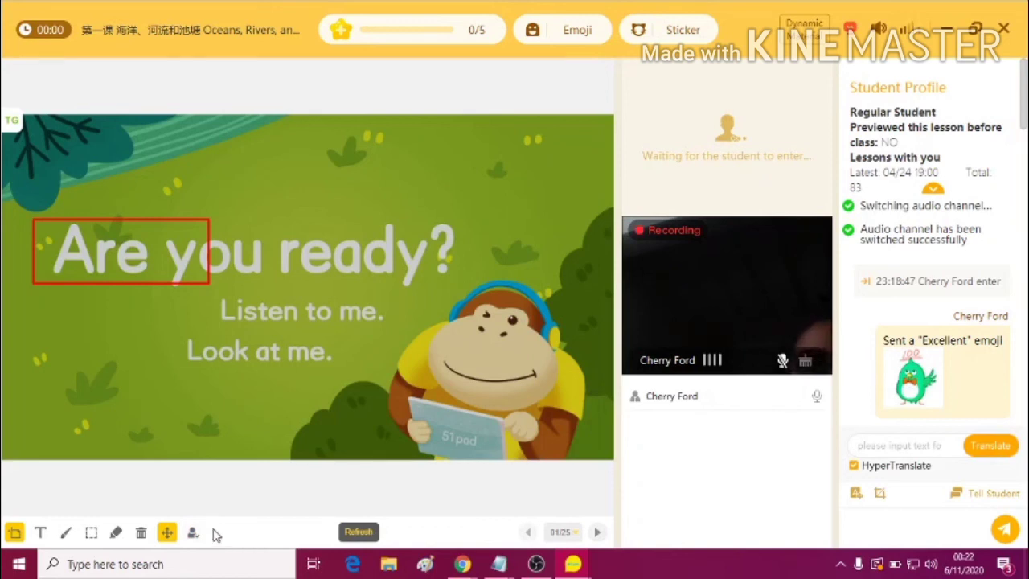
{"action": "left_click", "coordinate": [359, 532]}
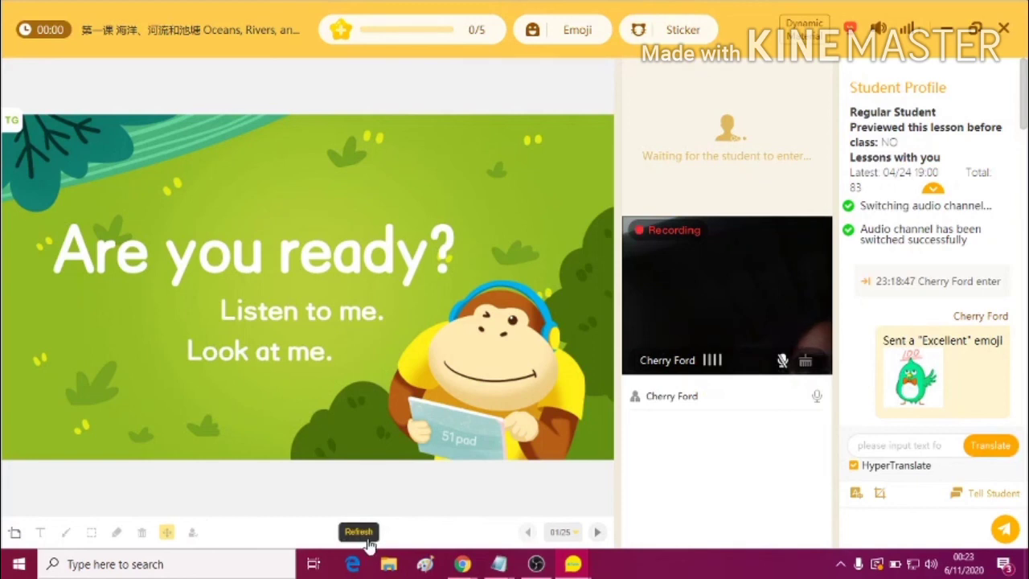
Step: Read the teaching guide for the "Are you ready?" slide and close it again
{"action": "left_click", "coordinate": [14, 127]}
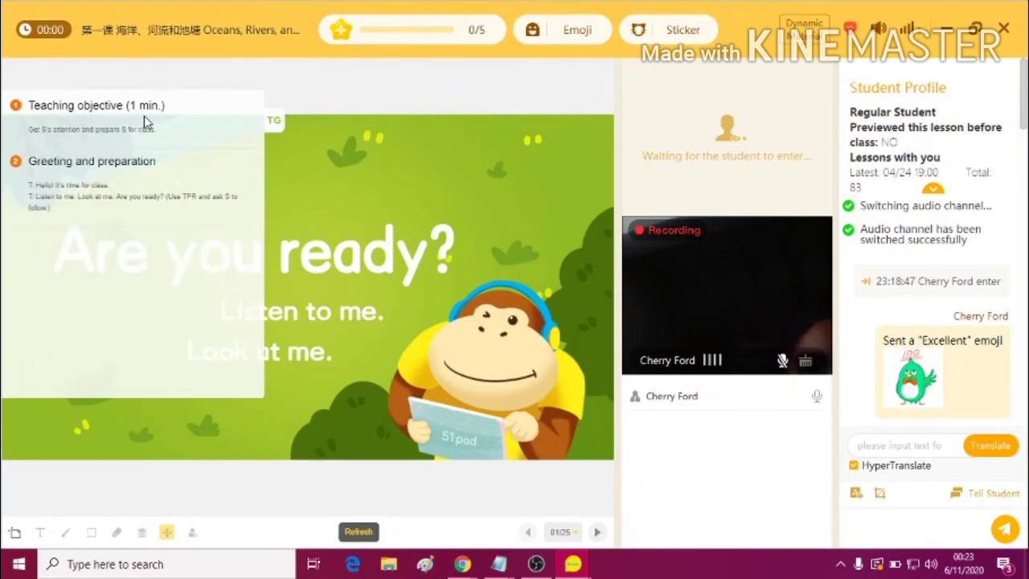
{"action": "left_click", "coordinate": [274, 127]}
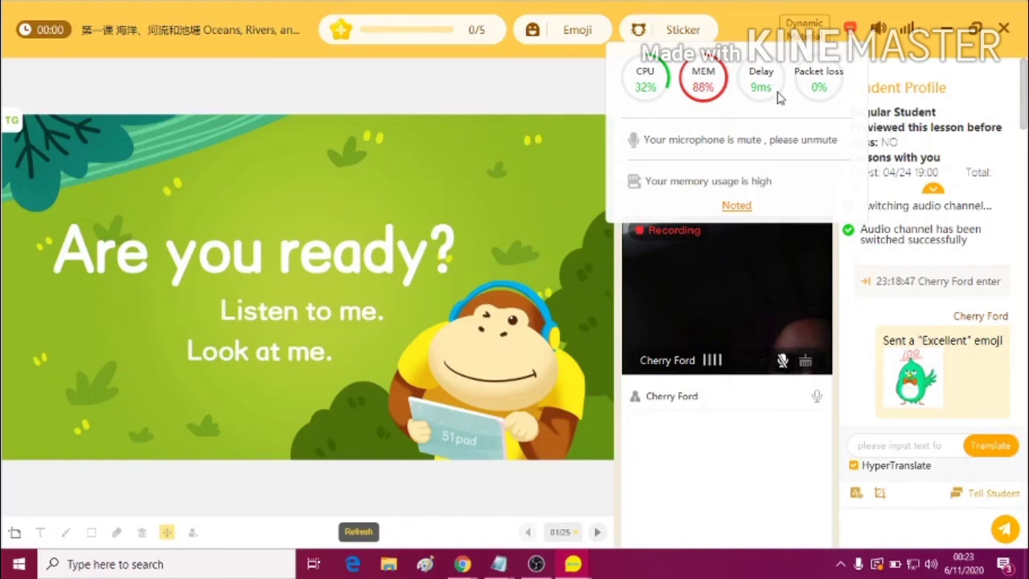
Step: Acknowledge the device and connection status notices and minimize the schedule window covering the classroom
{"action": "left_click", "coordinate": [738, 206]}
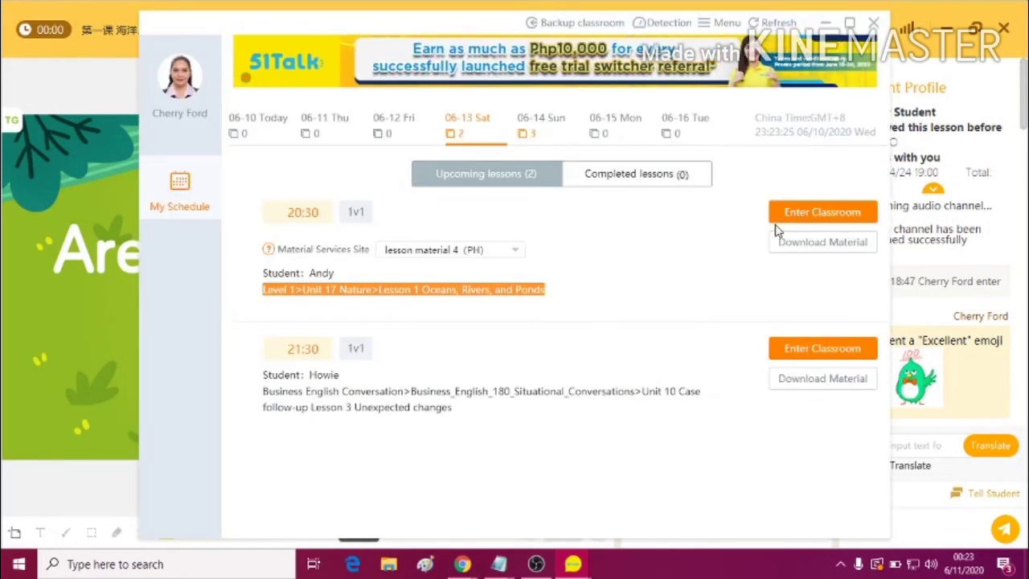
{"action": "left_click", "coordinate": [823, 24]}
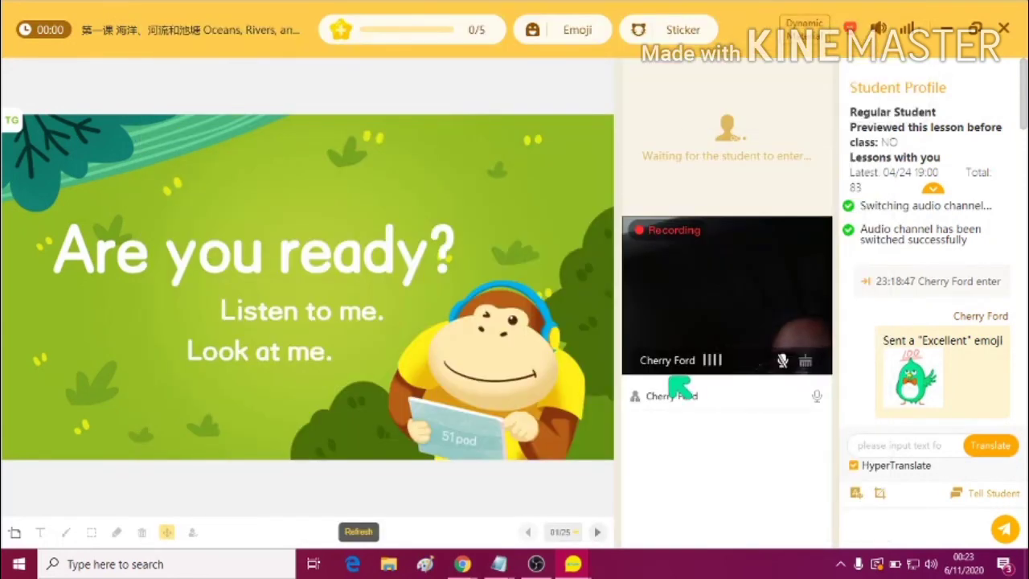